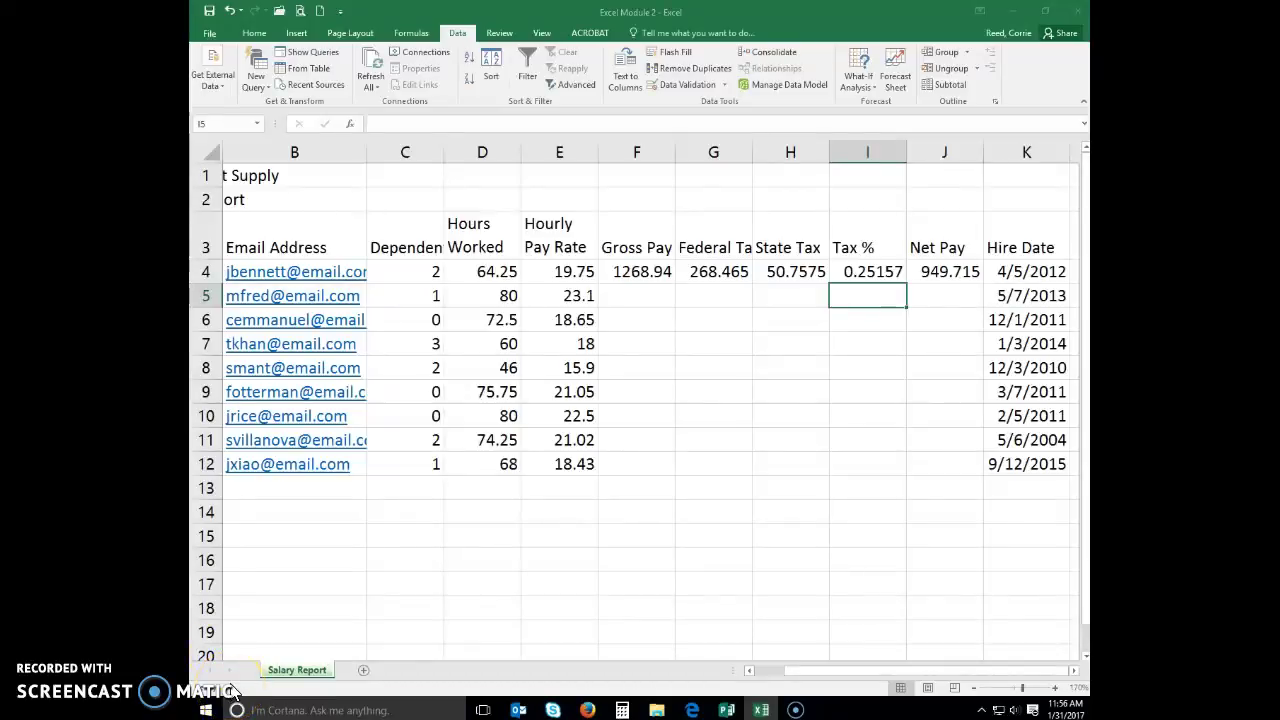
Fill the row 4 formulas from Gross Pay through Net Pay (F4:J4) down to row 12.
left_click_drag(648, 270, 943, 271)
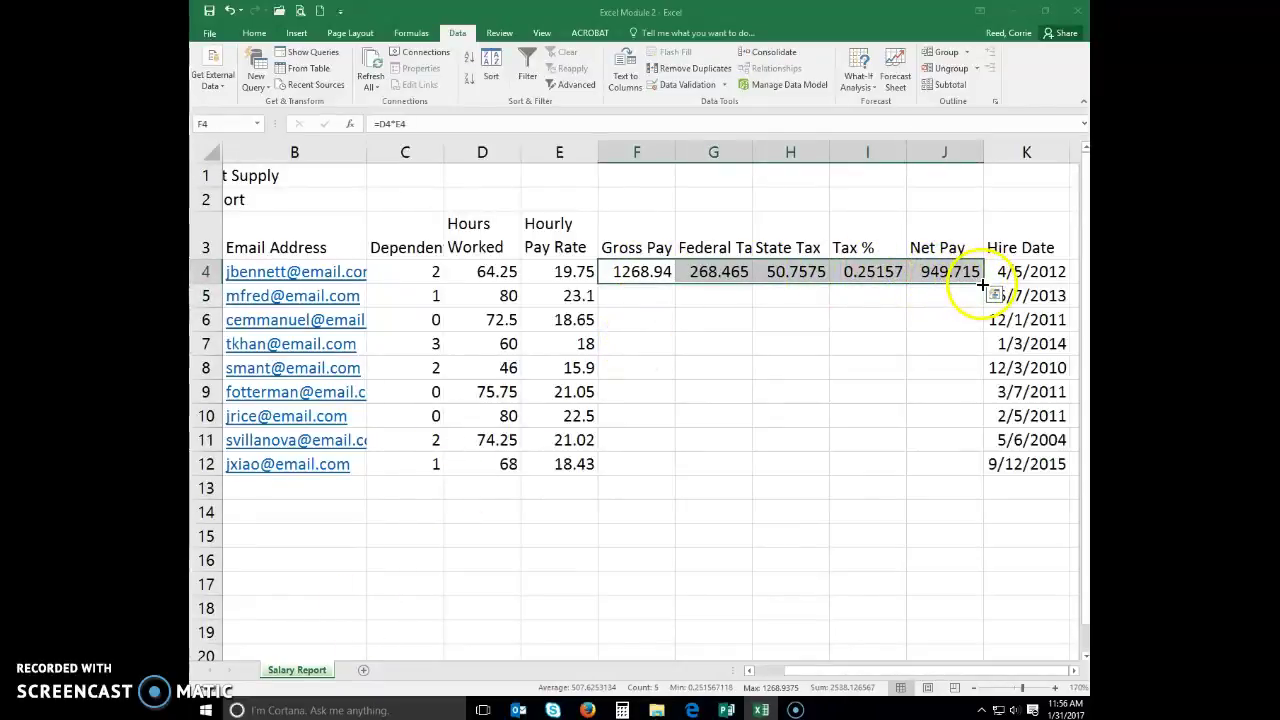
left_click_drag(983, 286, 955, 484)
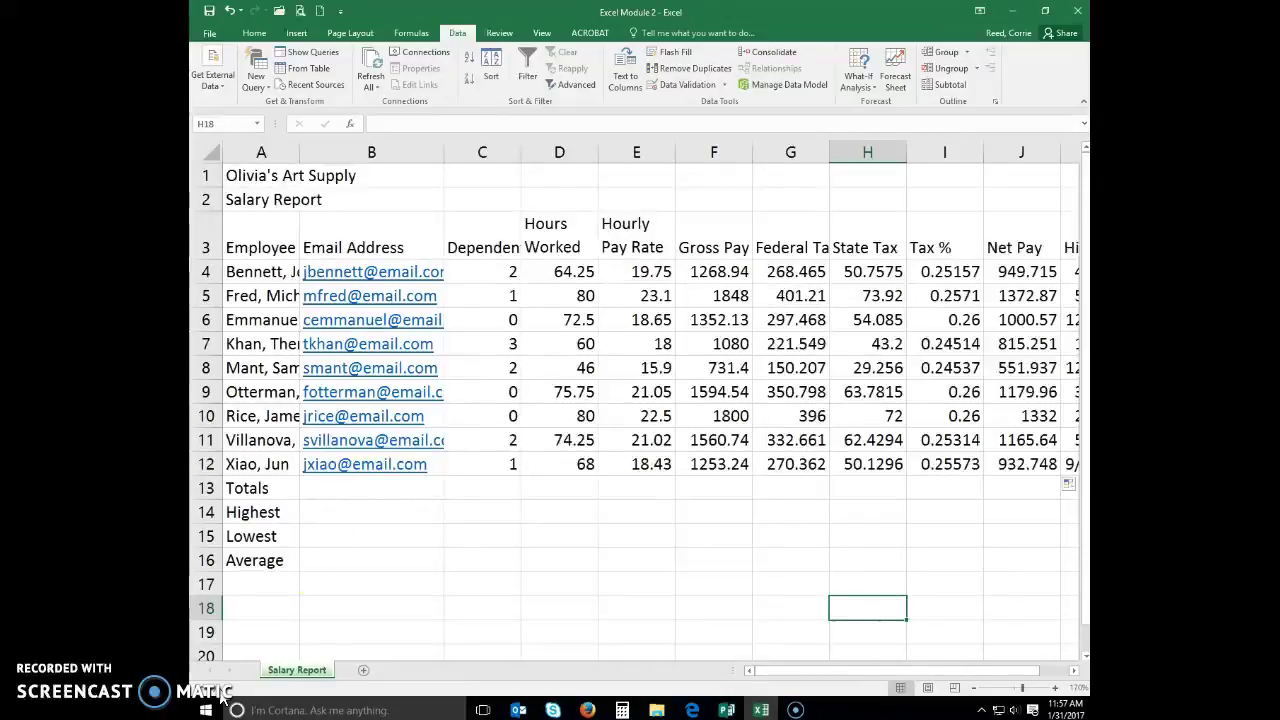
Total the Hours Worked column in D13 with AutoSum over D4:D12.
left_click(578, 493)
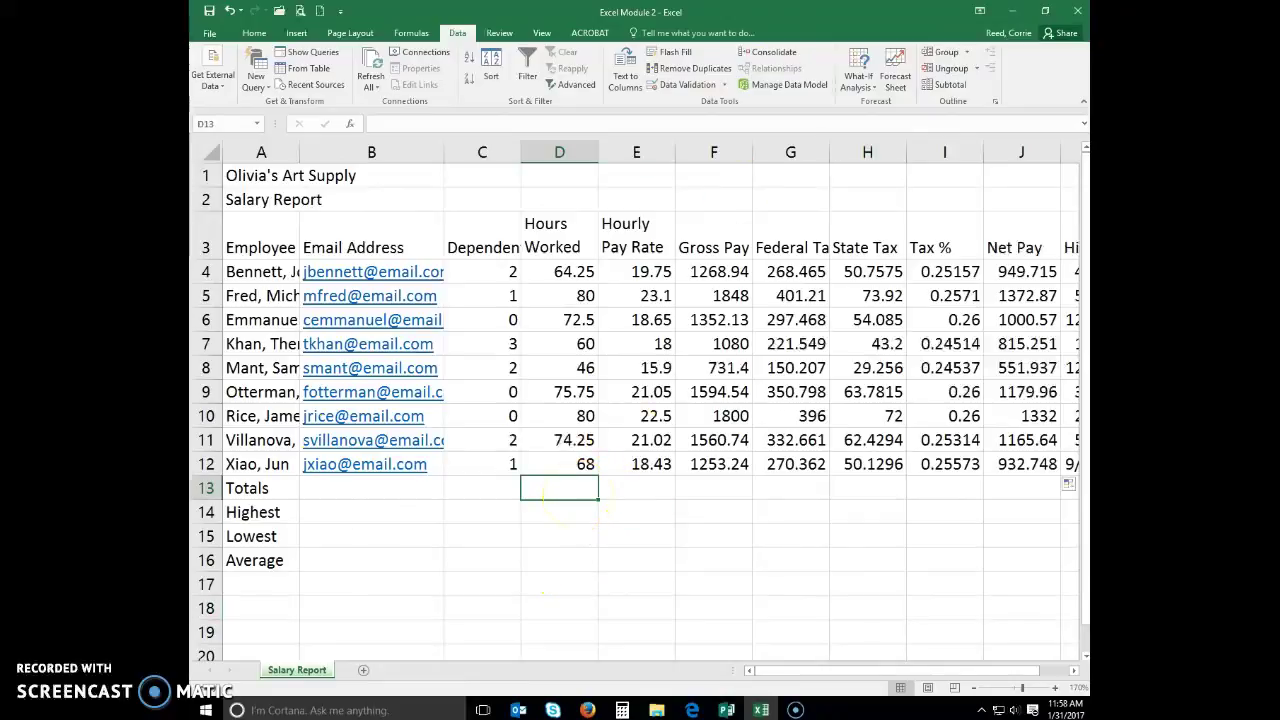
left_click(252, 35)
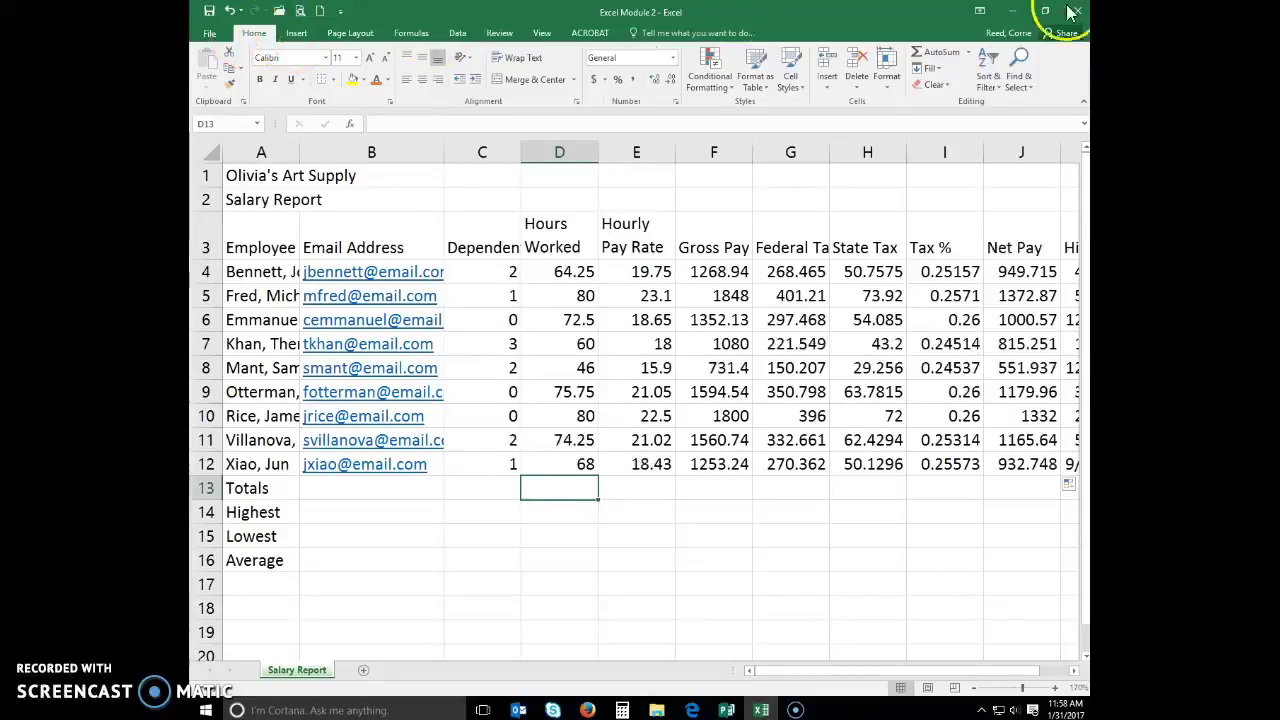
left_click(945, 55)
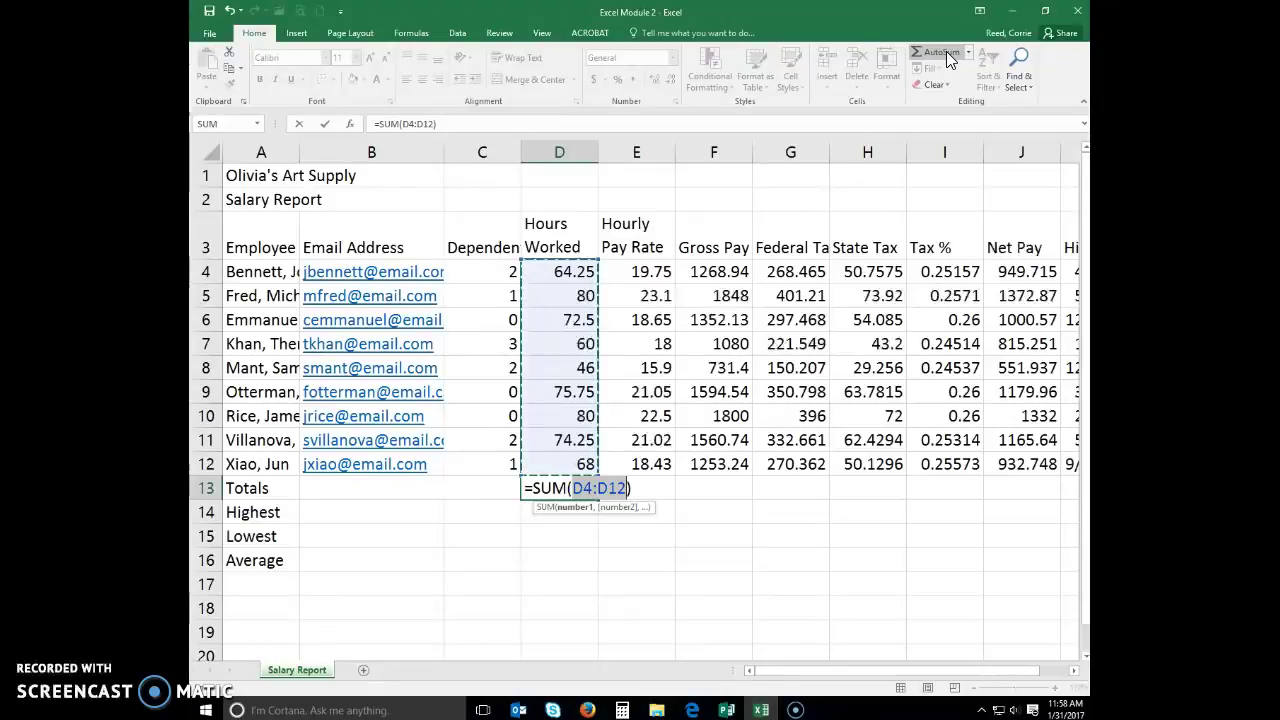
key("Return")
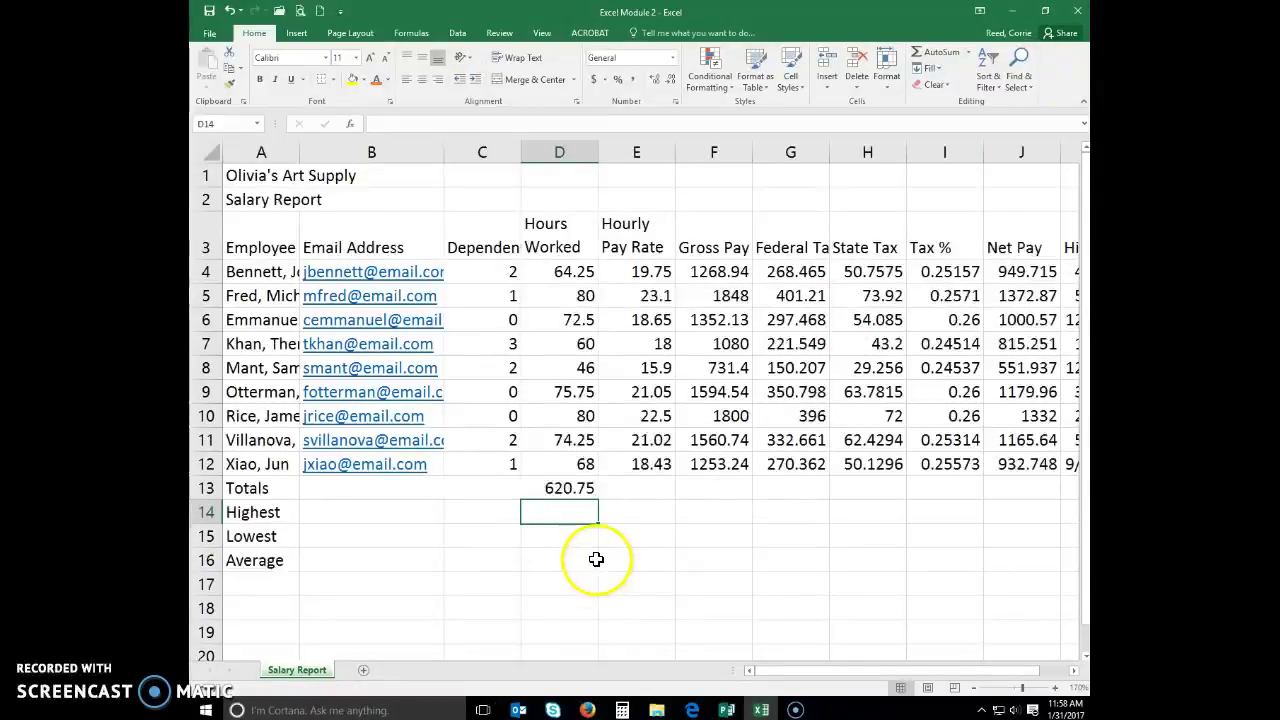
Add AutoSum totals in row 13 for Gross Pay, Federal Tax, State Tax and Net Pay.
left_click_drag(728, 490, 869, 484)
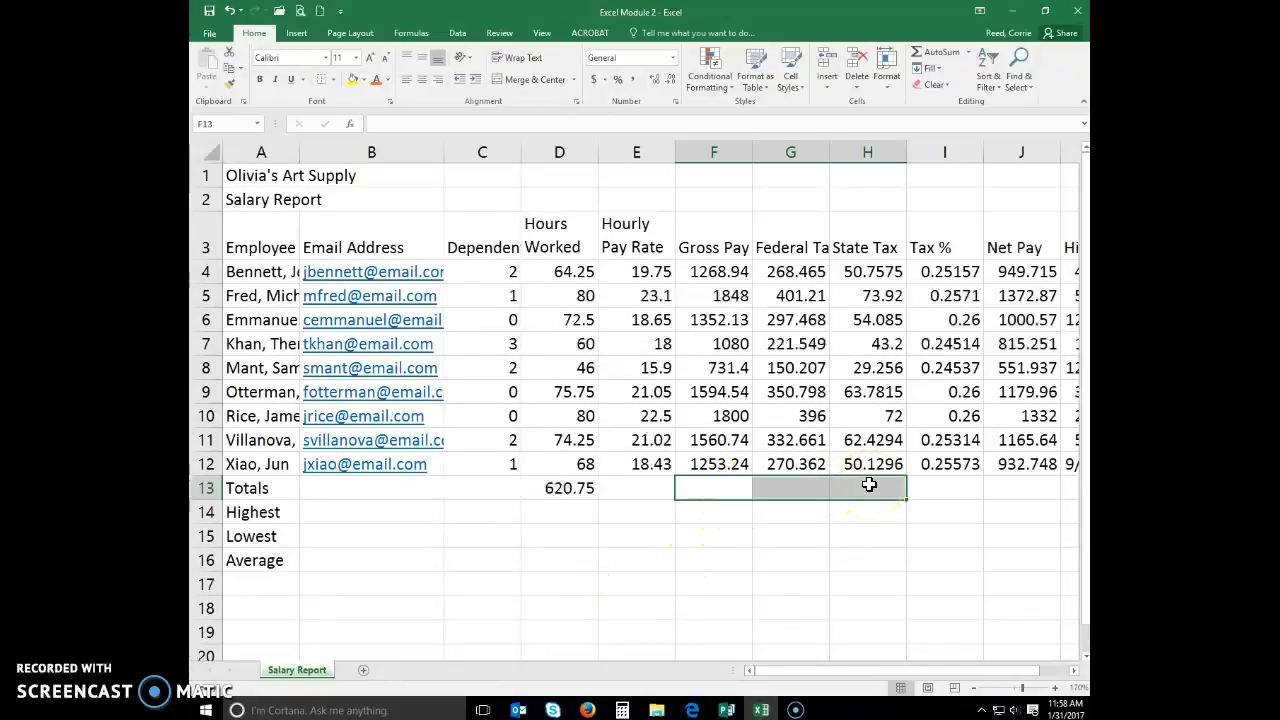
left_click(893, 66)
left_click(940, 52)
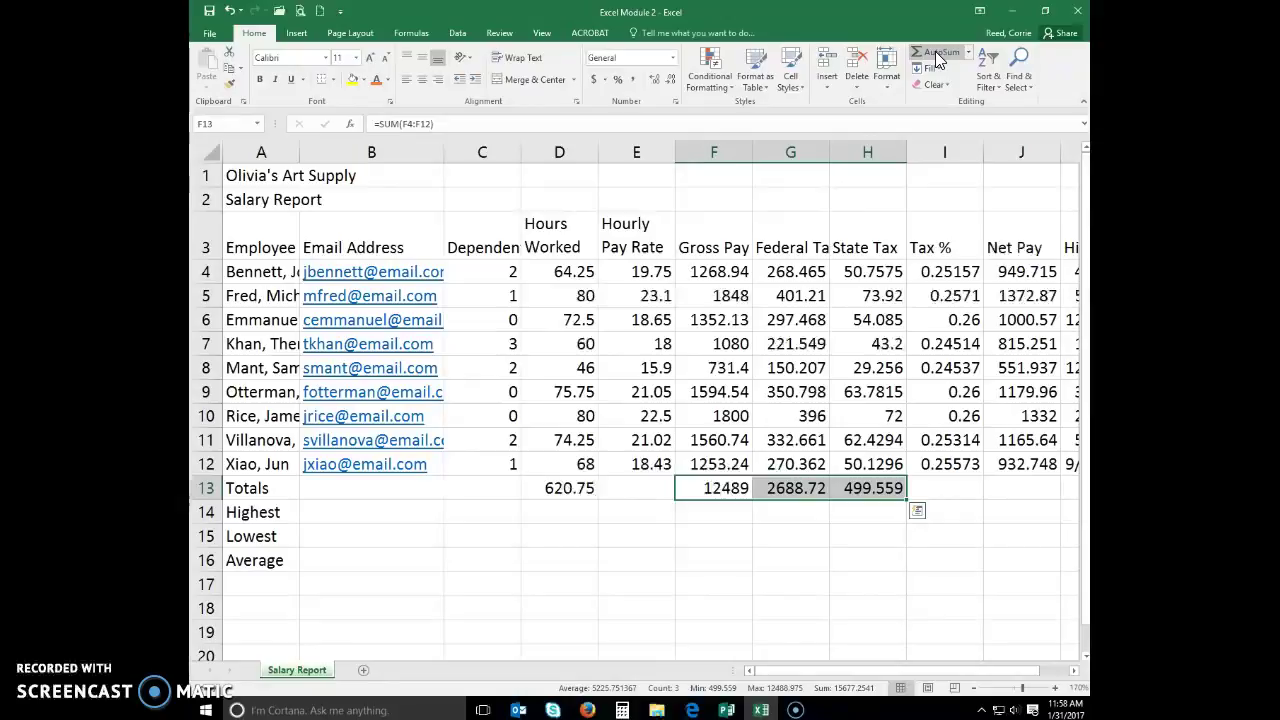
left_click(1019, 485)
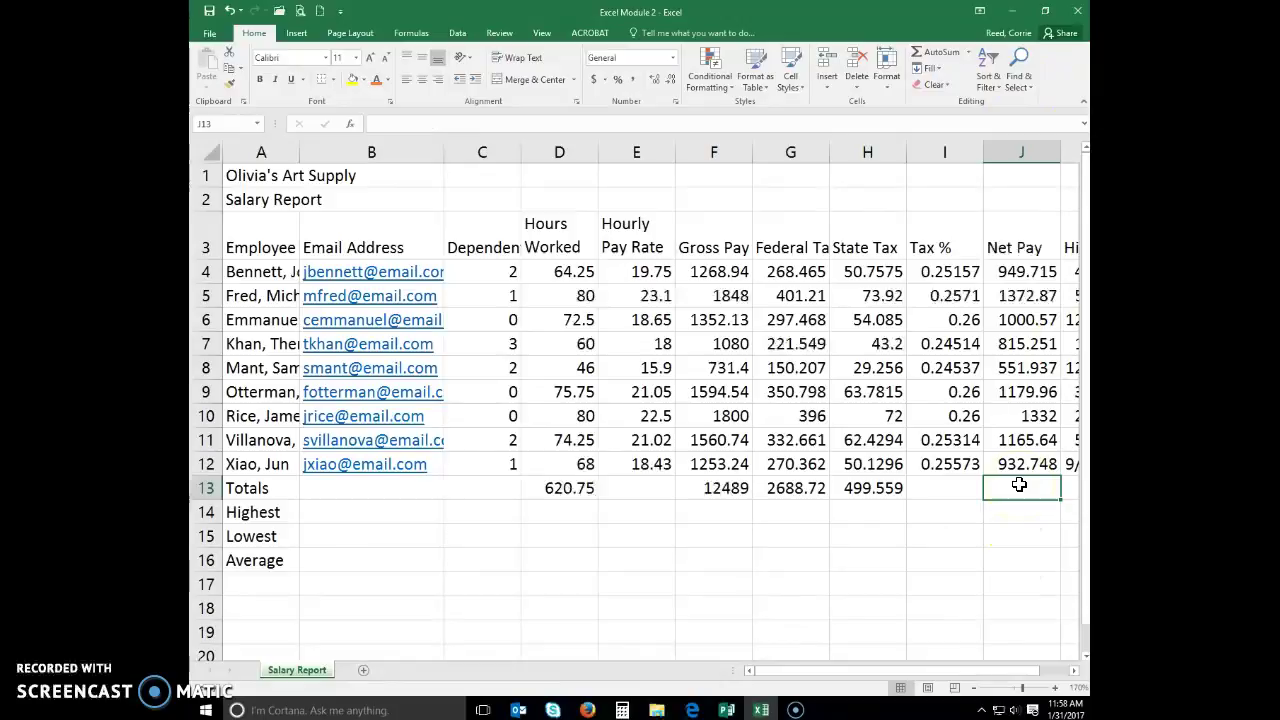
left_click(953, 58)
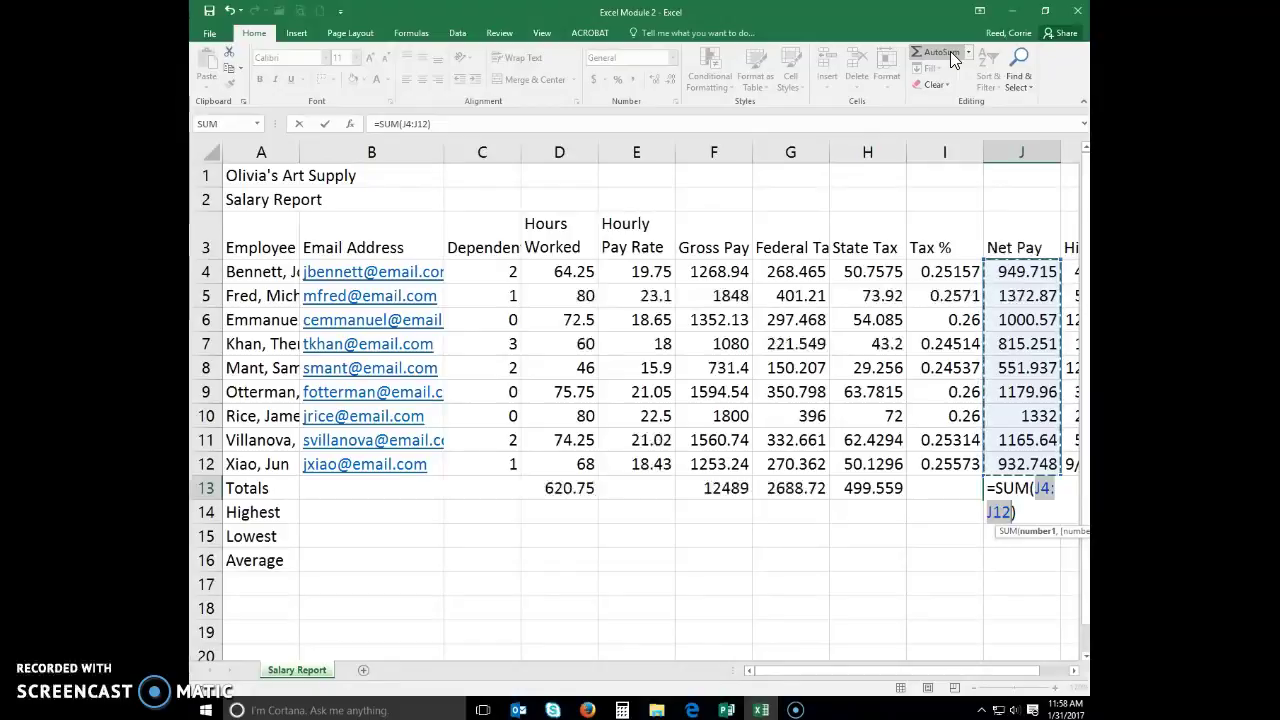
key("Return")
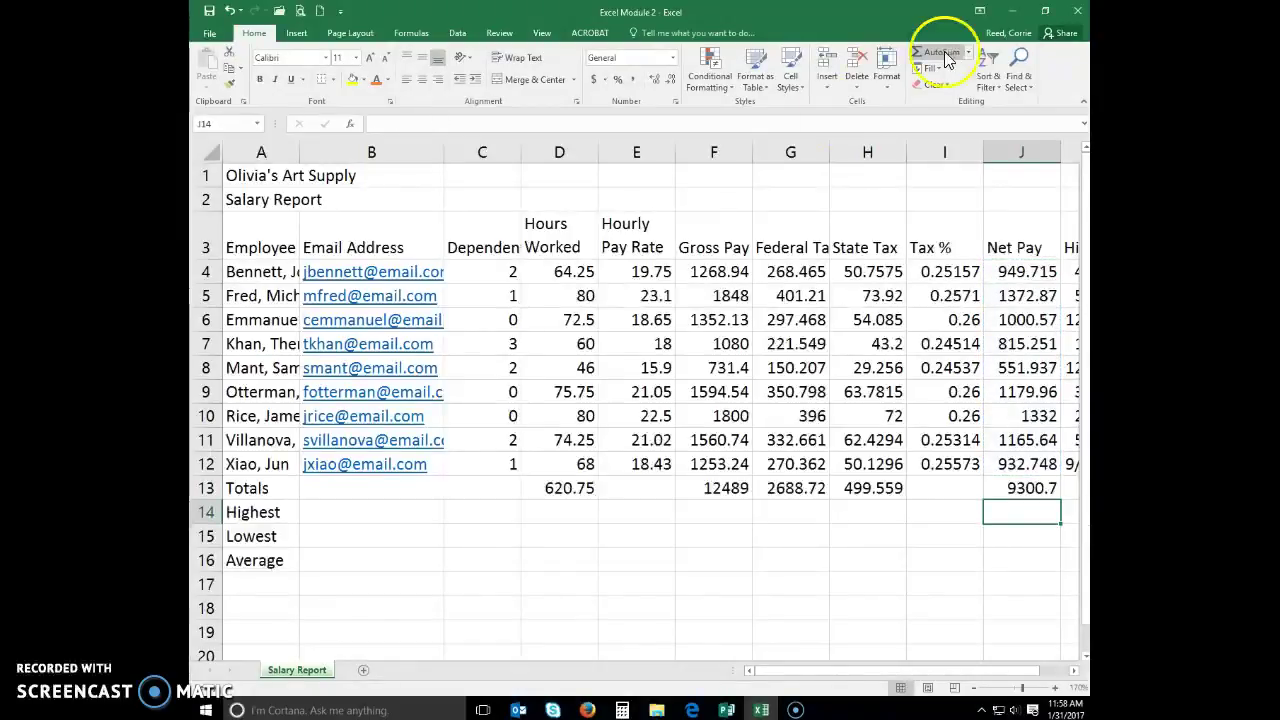
Copy the Tax % formula from I12 down into the Totals row at I13.
scroll(222, 700, "down", 1)
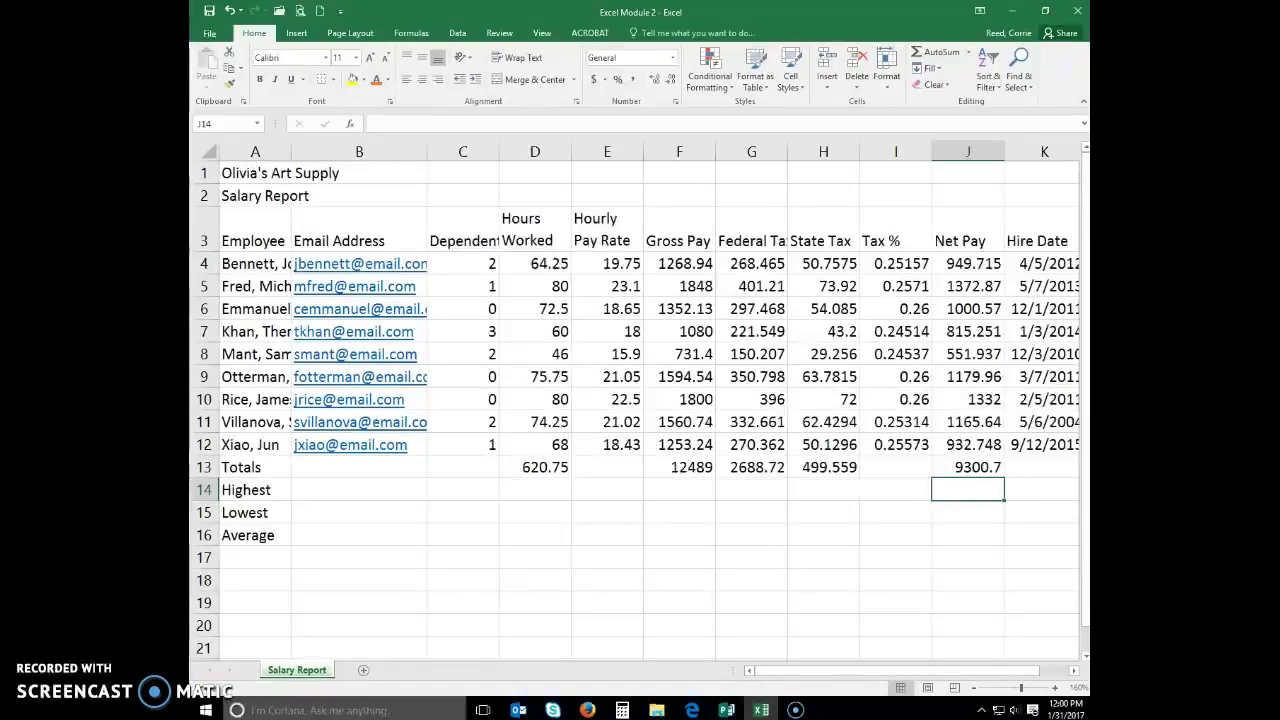
left_click(918, 438)
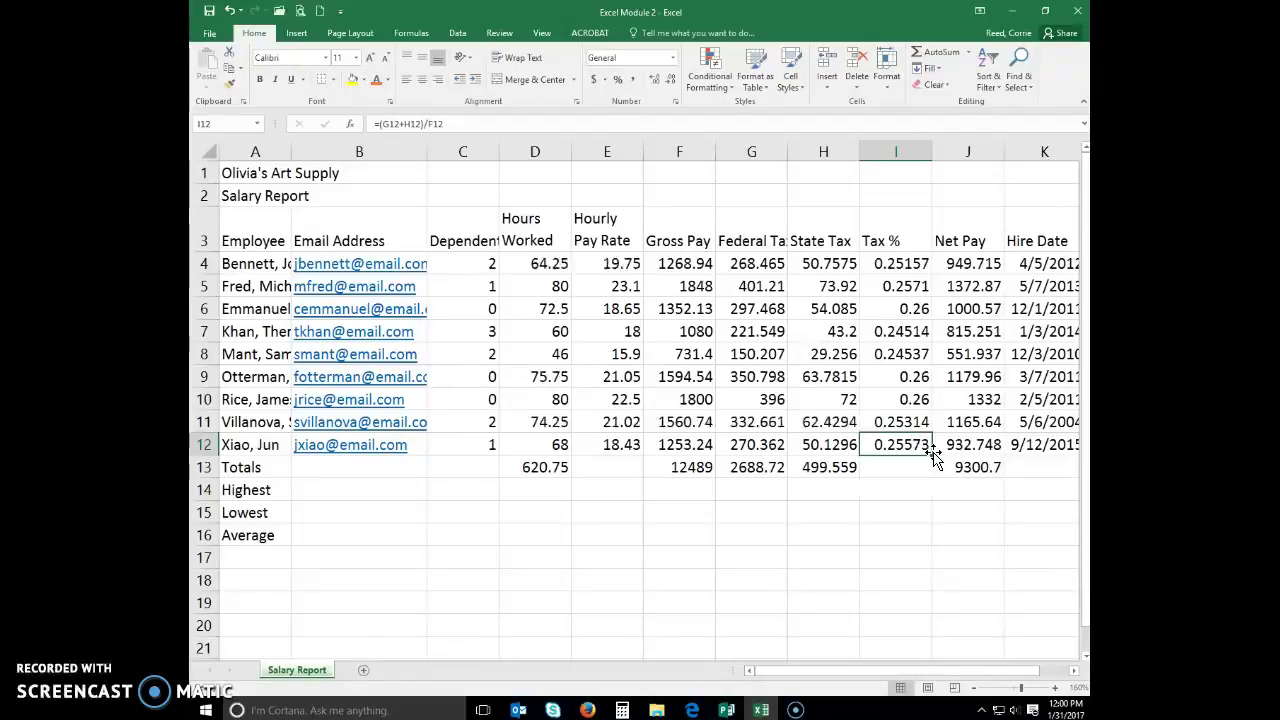
left_click_drag(933, 457, 929, 470)
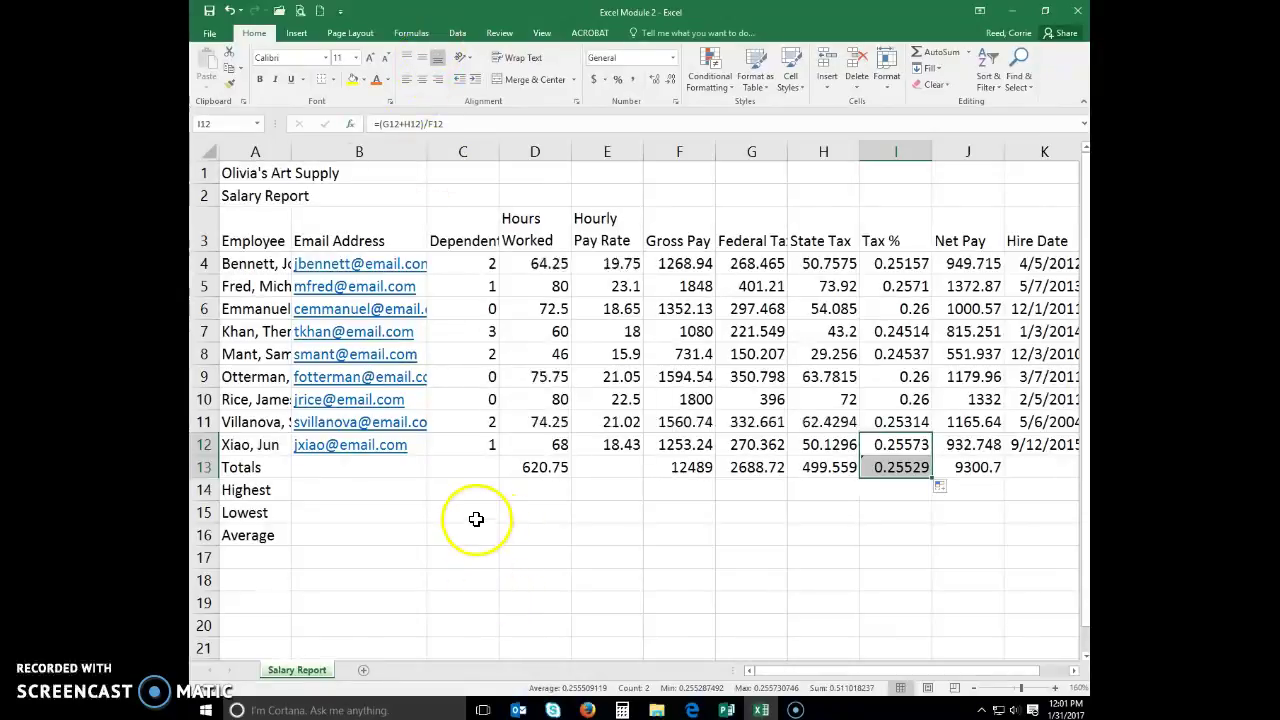
Insert a MAX function in C14 for the highest number of dependents, using the range c4:c12.
left_click(475, 489)
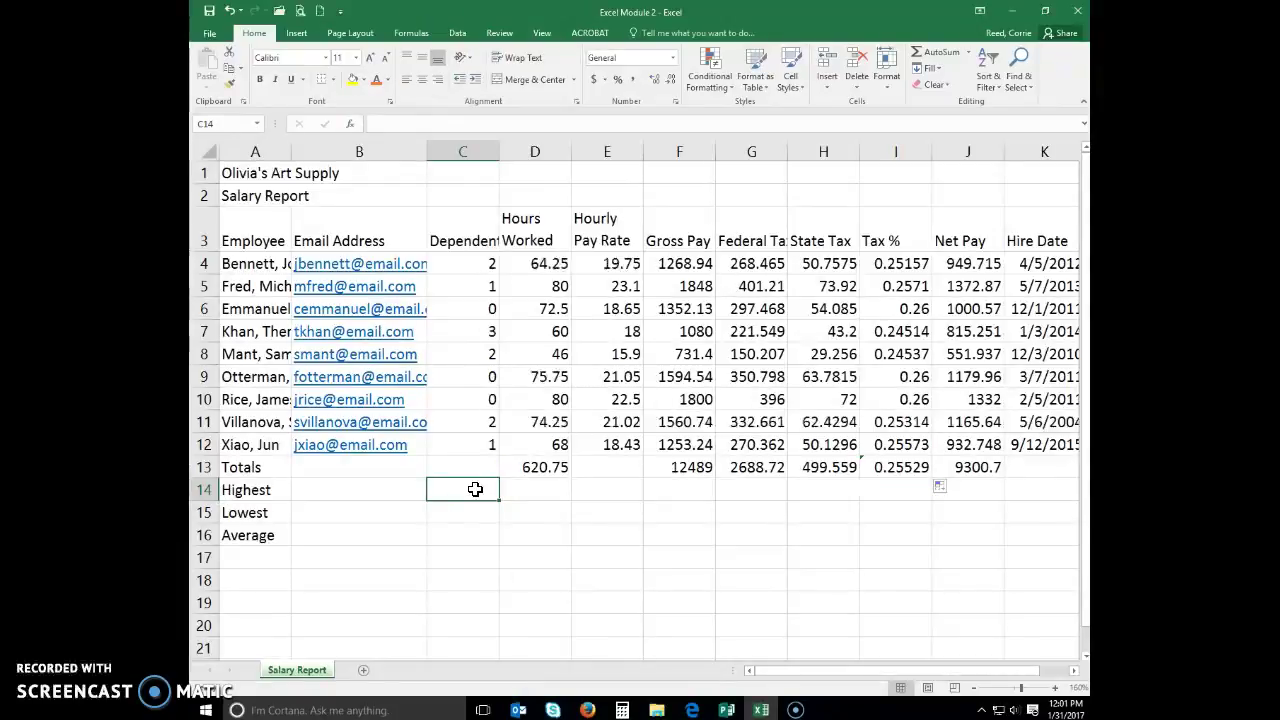
left_click(350, 123)
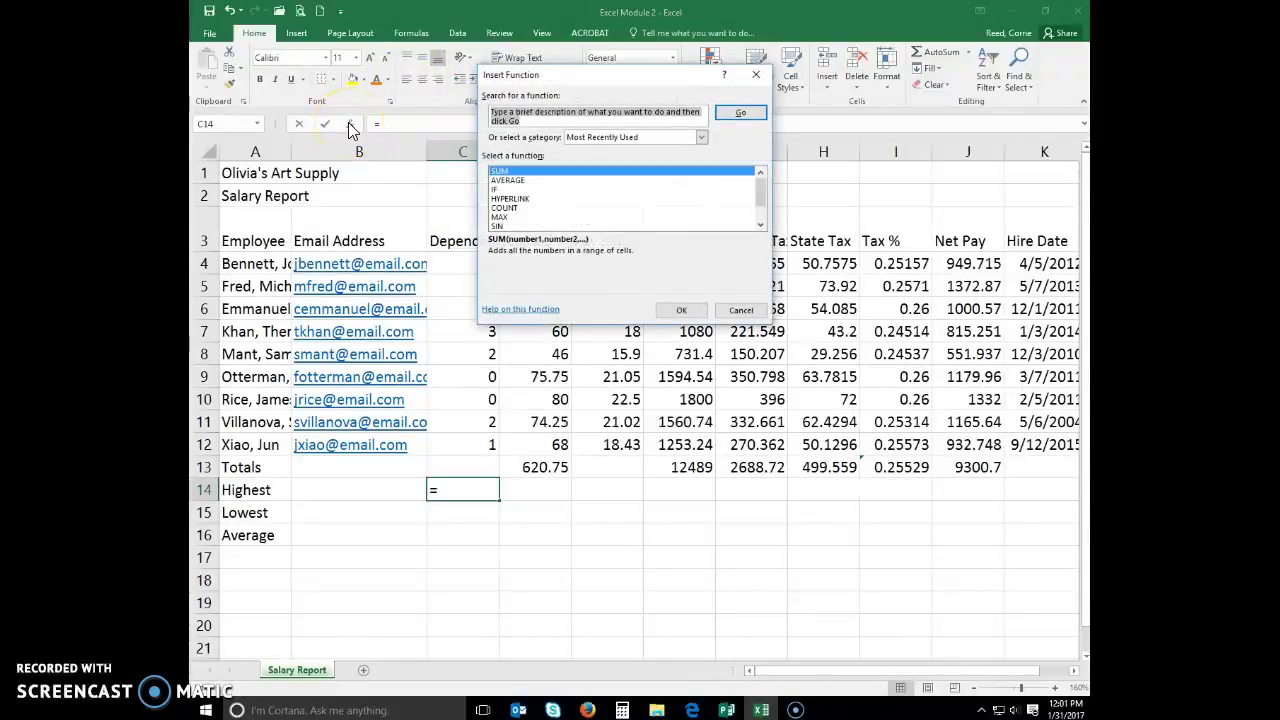
left_click(512, 218)
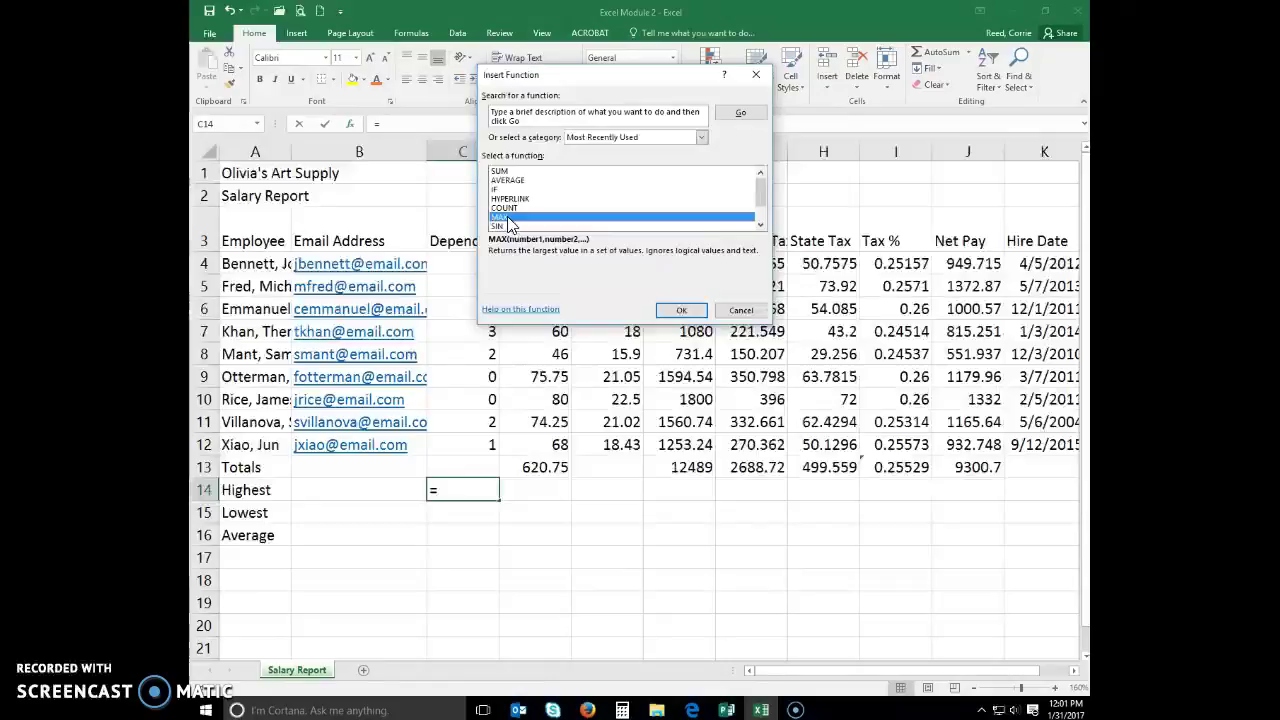
left_click(679, 312)
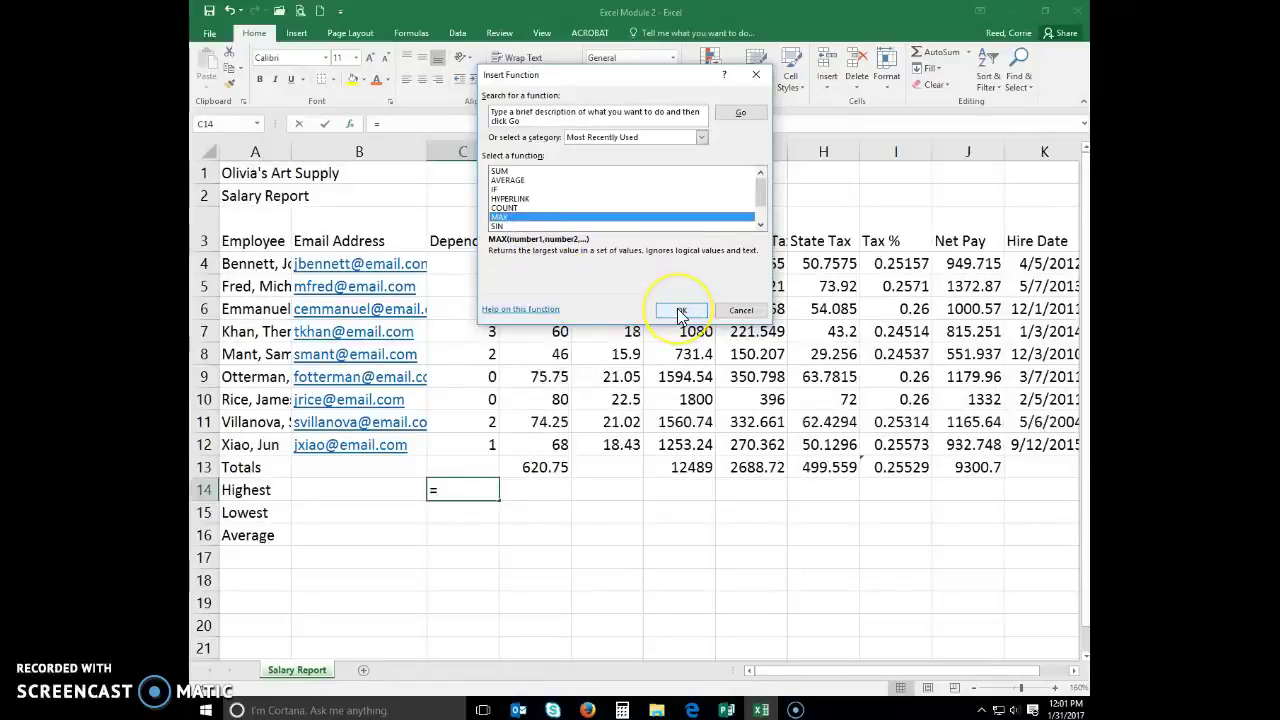
left_click(679, 312)
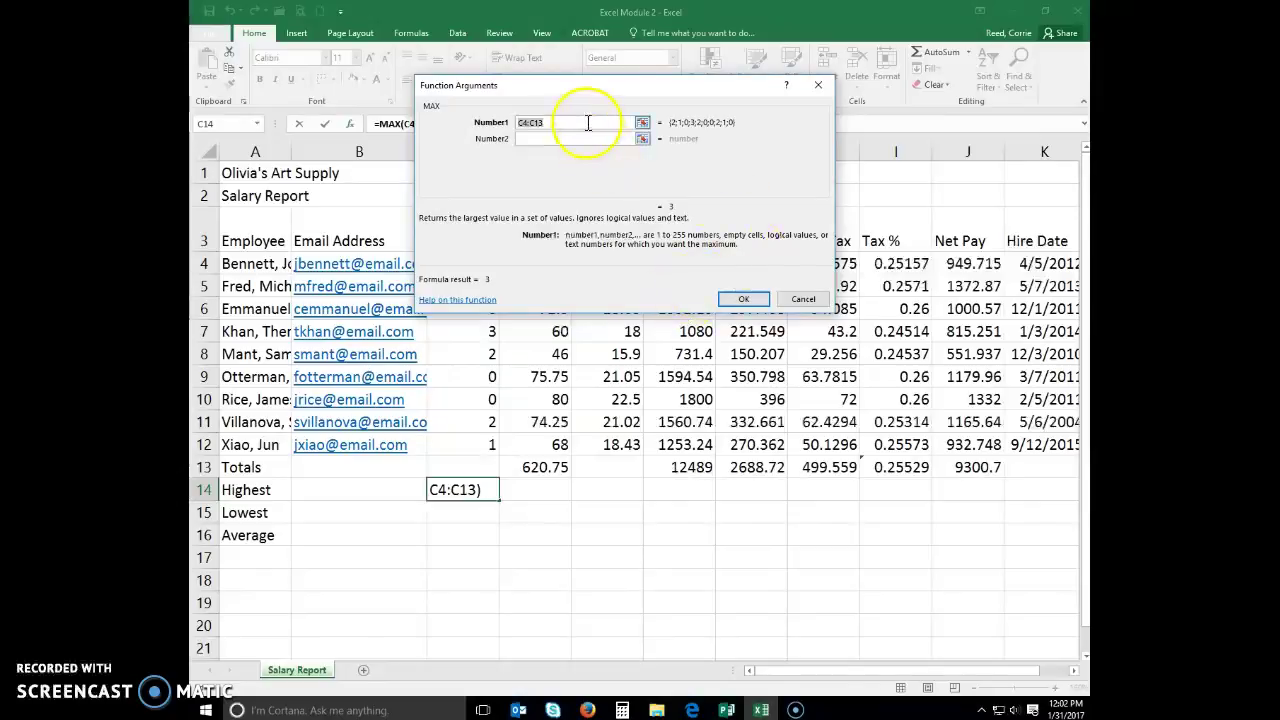
key("BackSpace")
type("c4:c12")
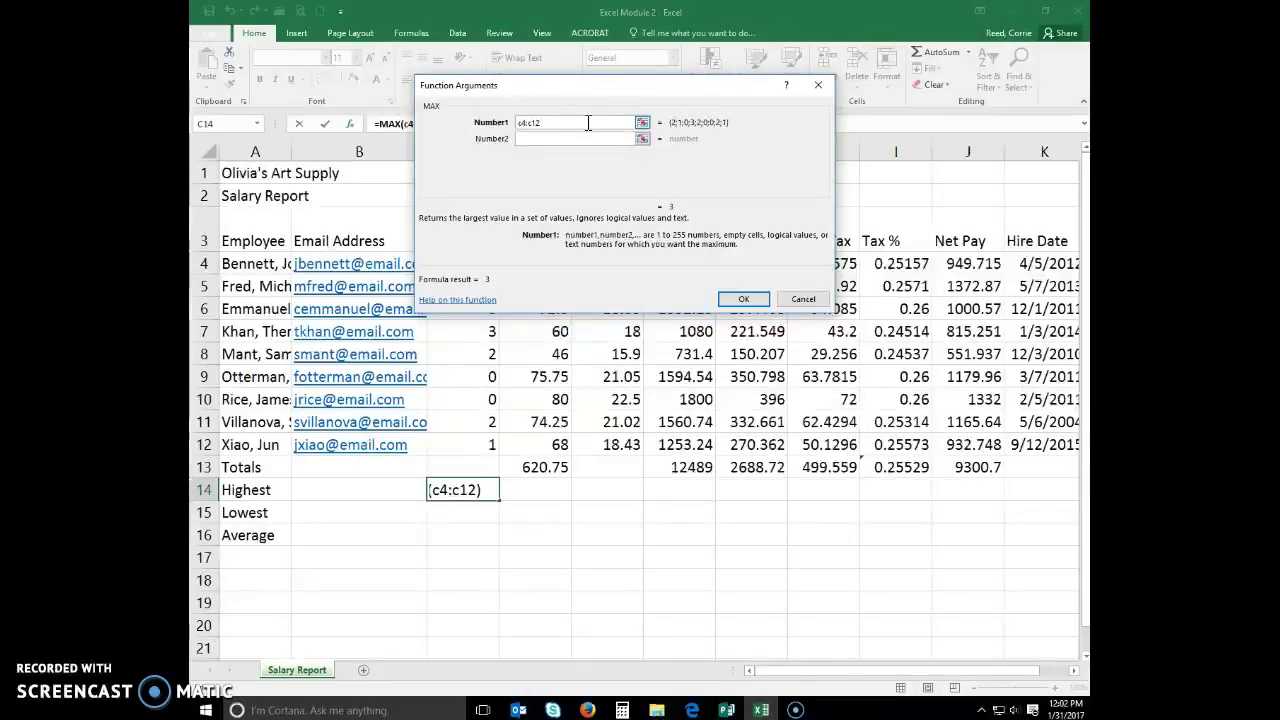
left_click(744, 300)
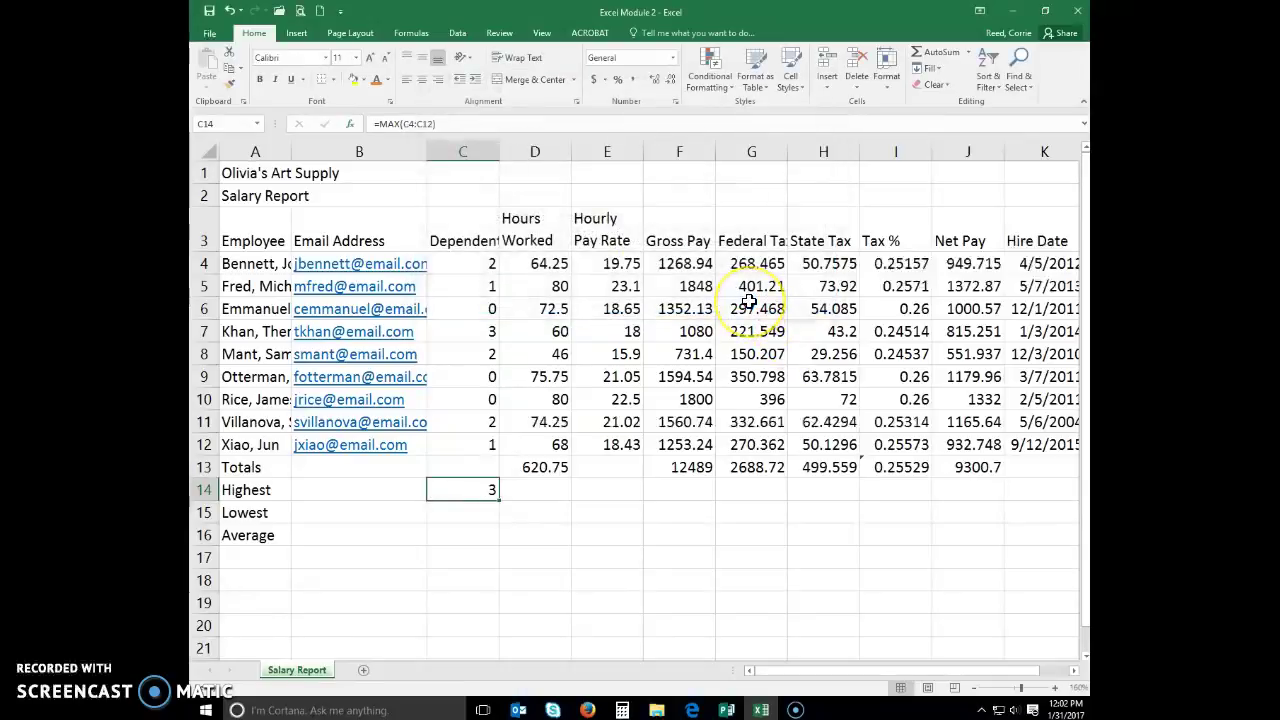
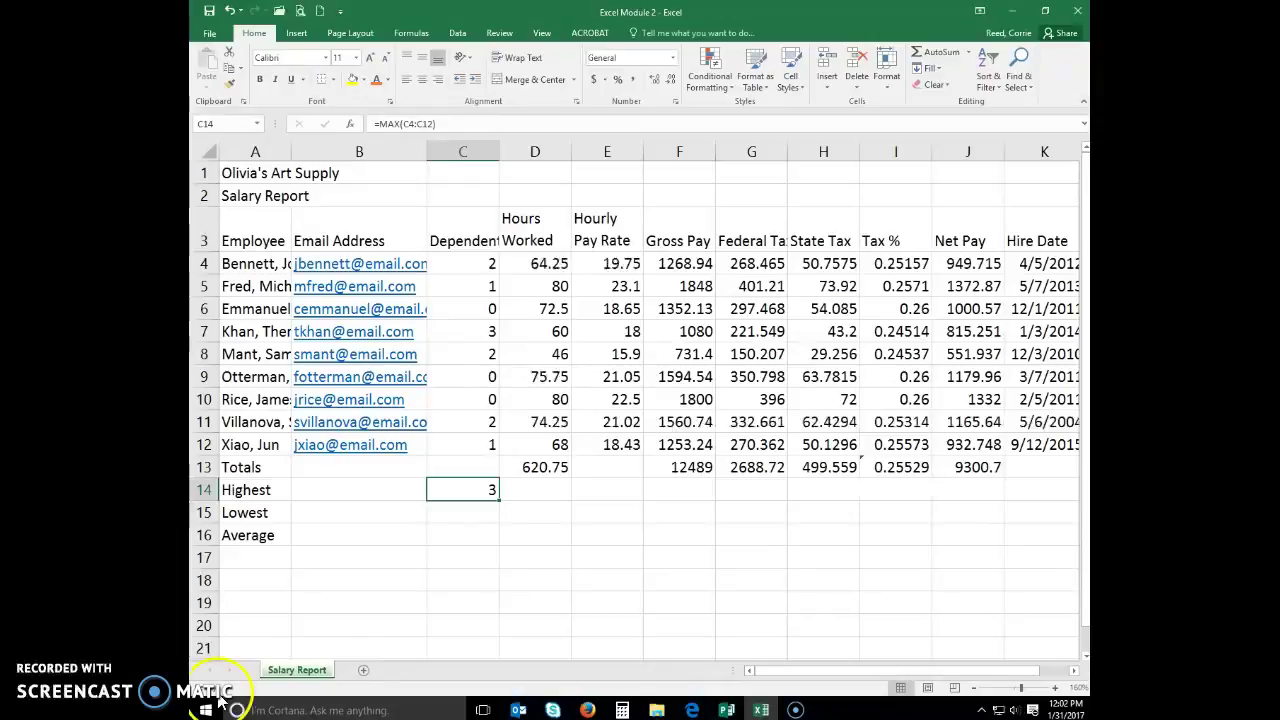
Insert a MIN function in C15 for the lowest number of dependents, with its range adjusted to C4:C12.
left_click(473, 512)
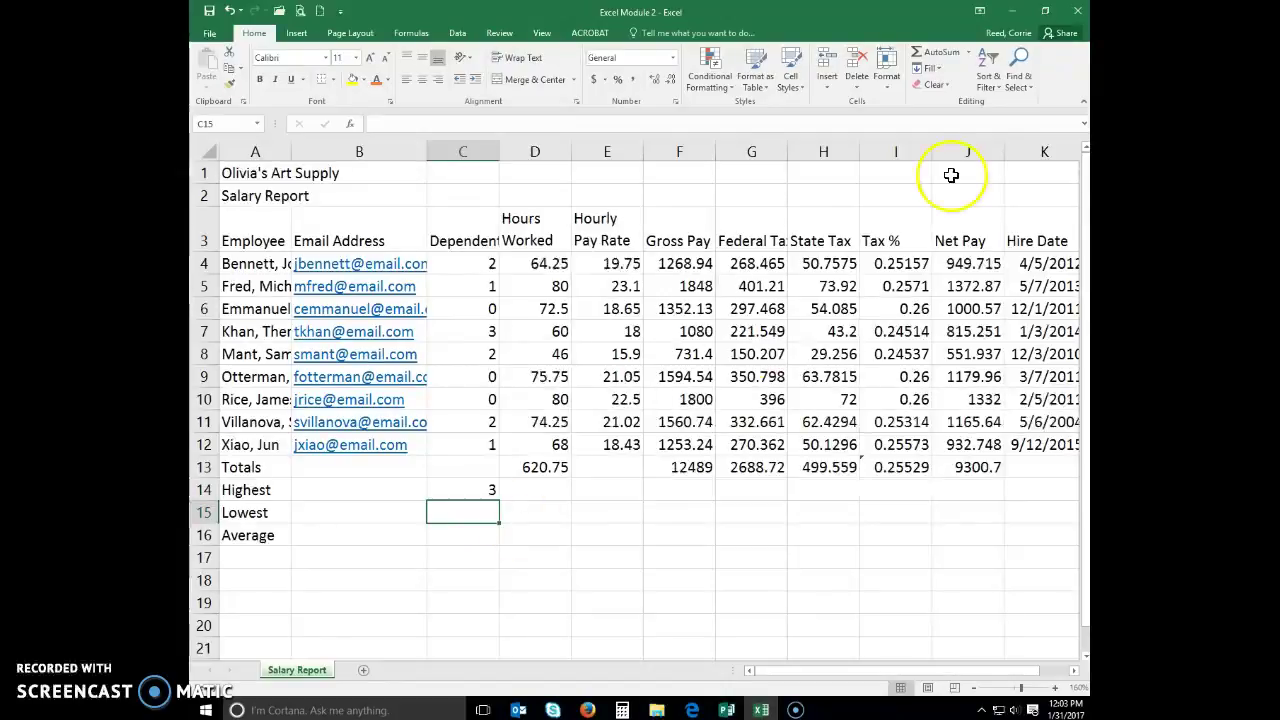
left_click(962, 55)
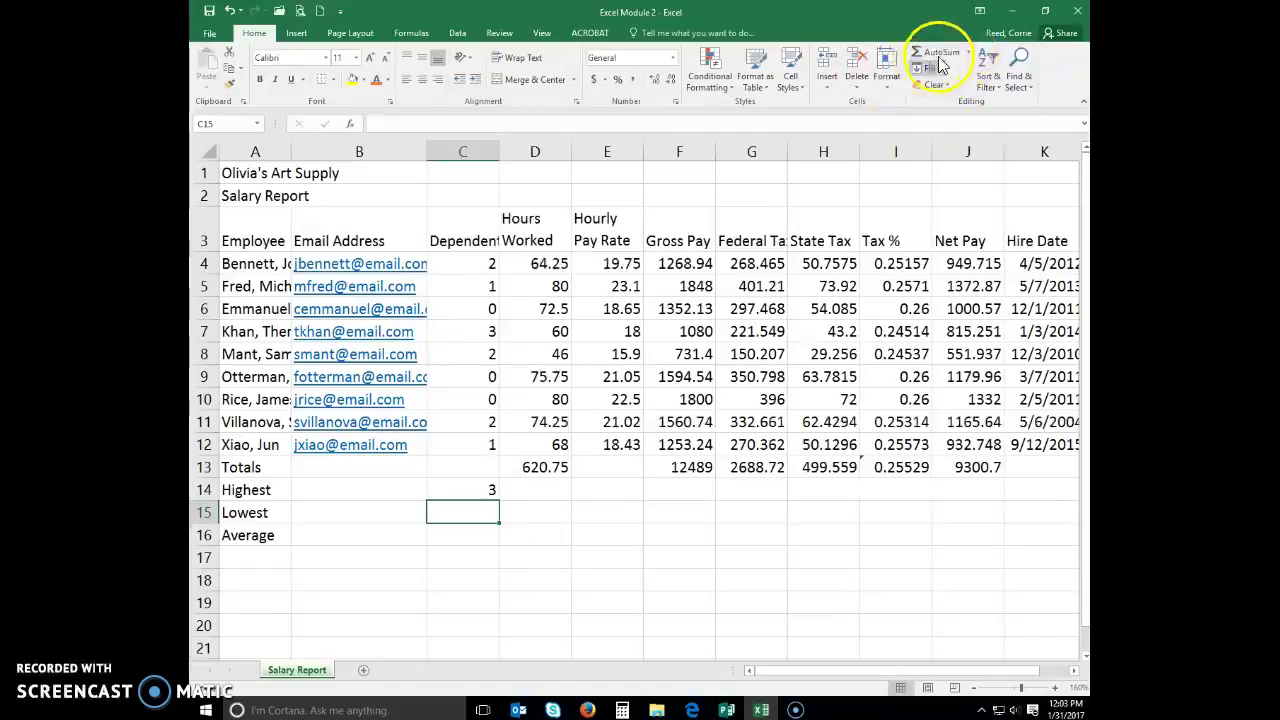
left_click(969, 55)
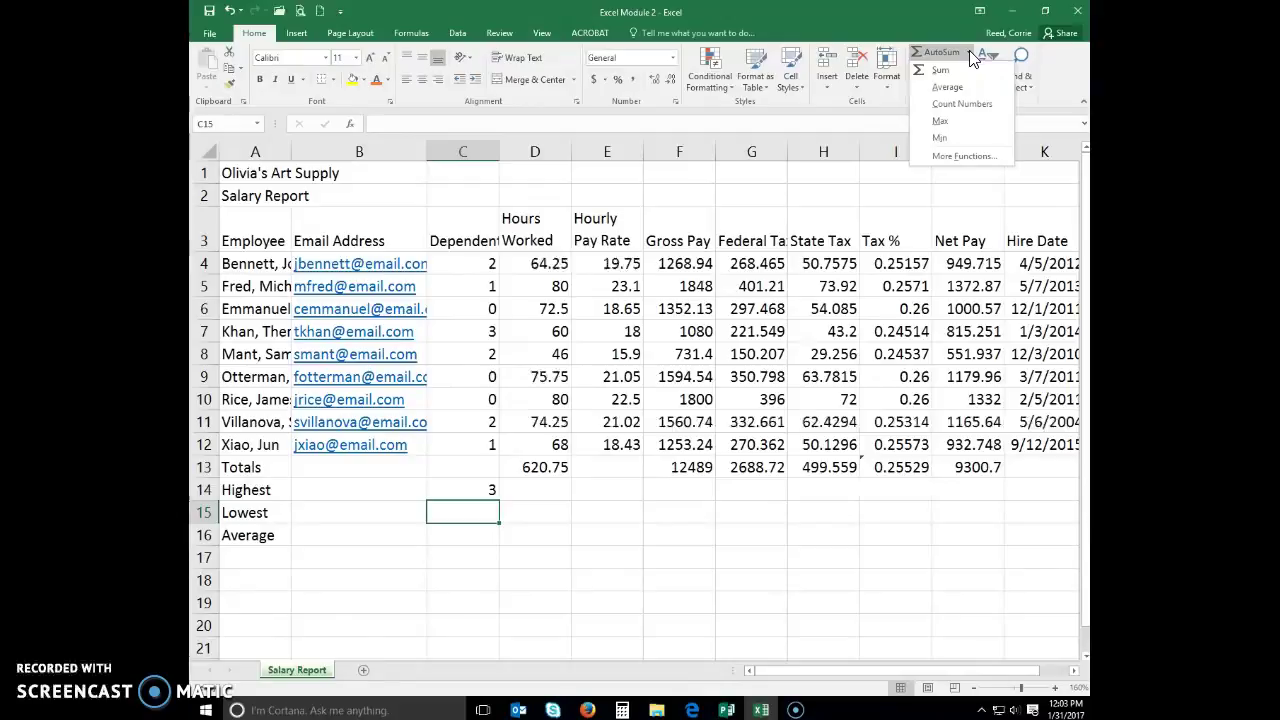
left_click(946, 140)
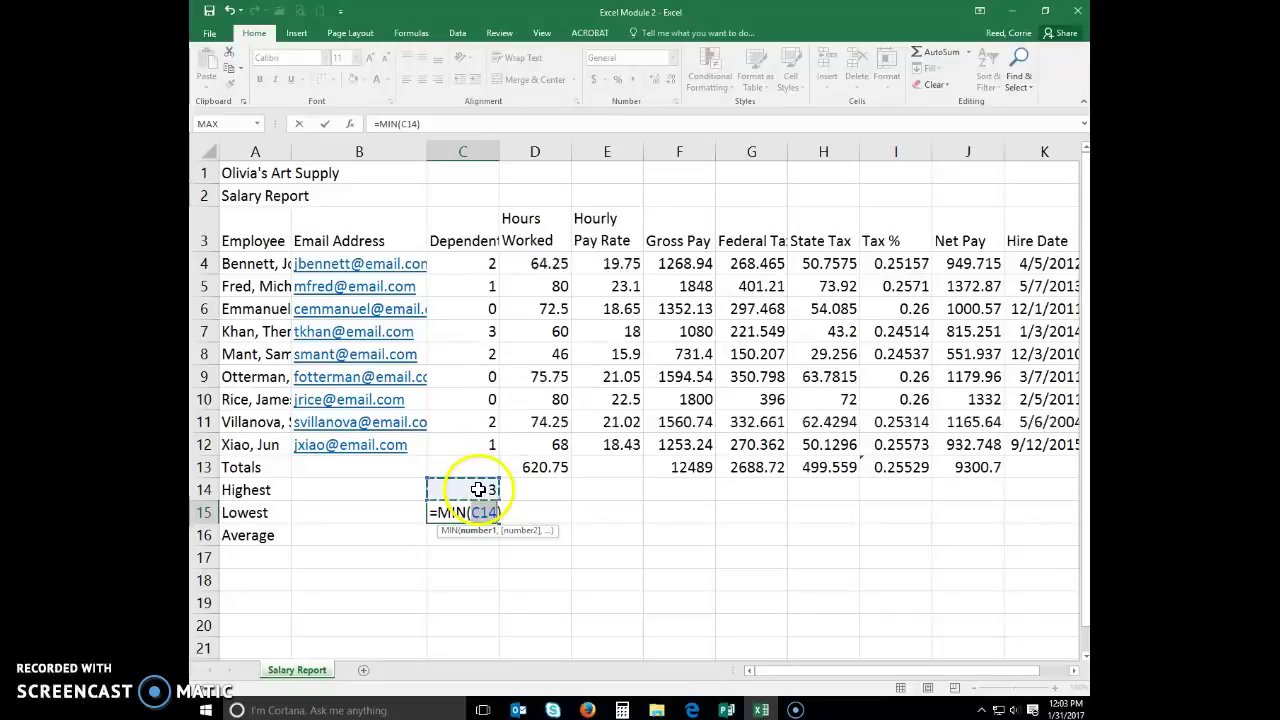
left_click_drag(475, 491, 474, 262)
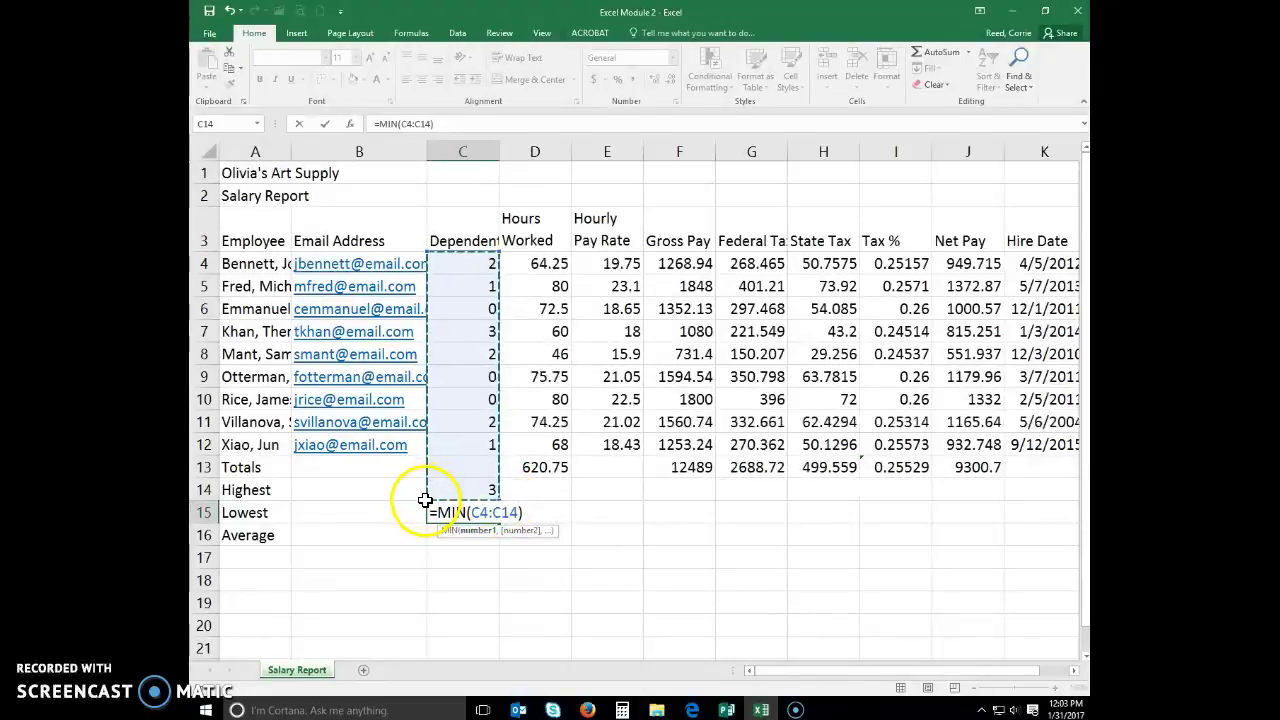
left_click_drag(427, 500, 431, 457)
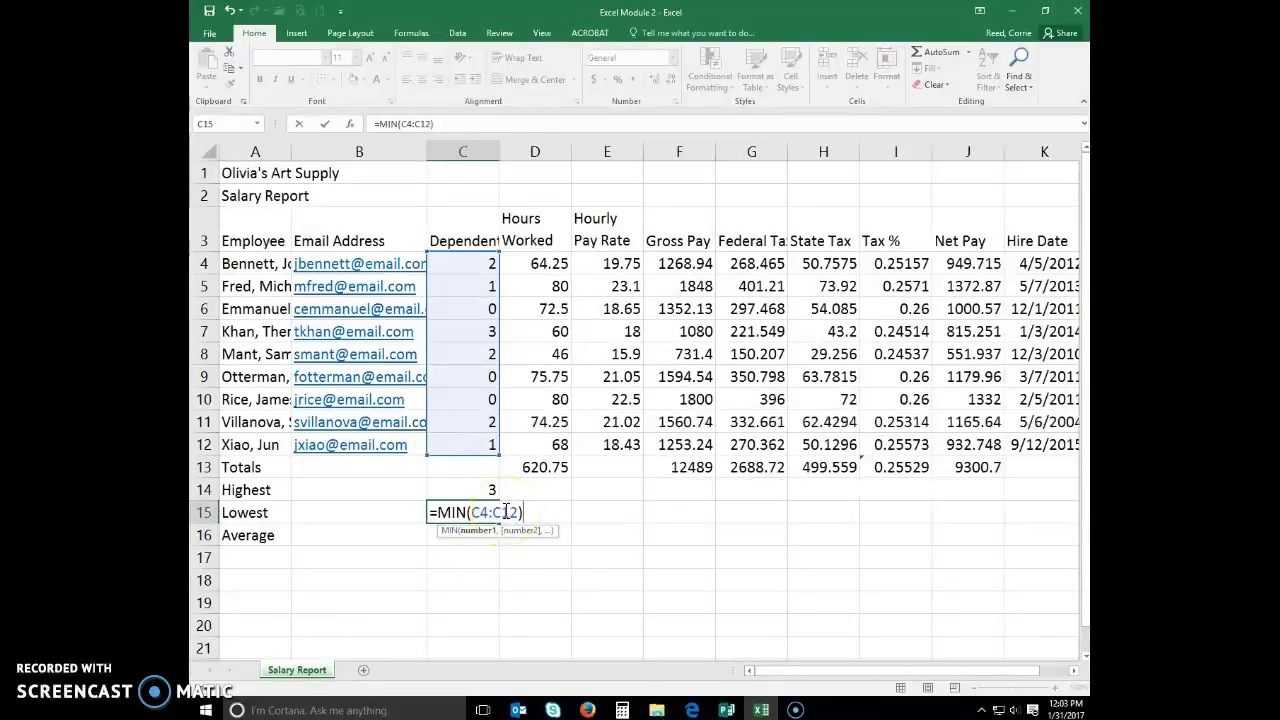
key("Return")
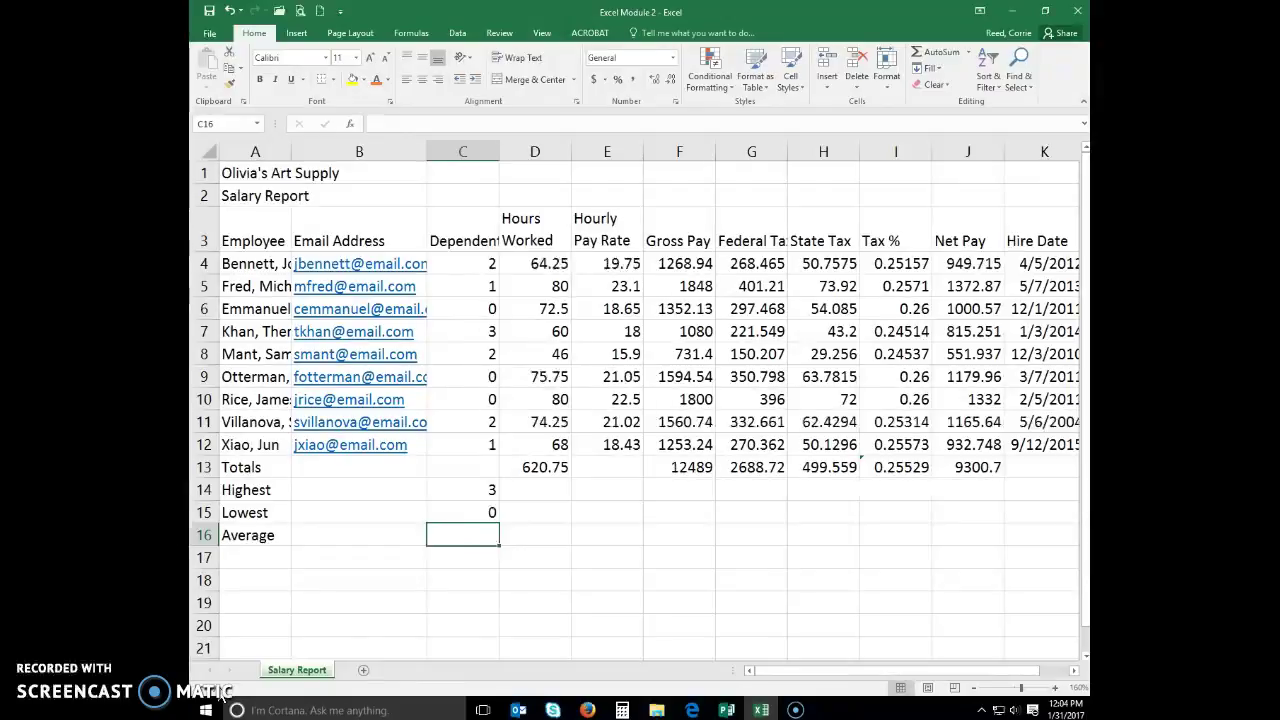
Enter an AVERAGE formula in C16 for the dependents in C4:C12.
type("=ave")
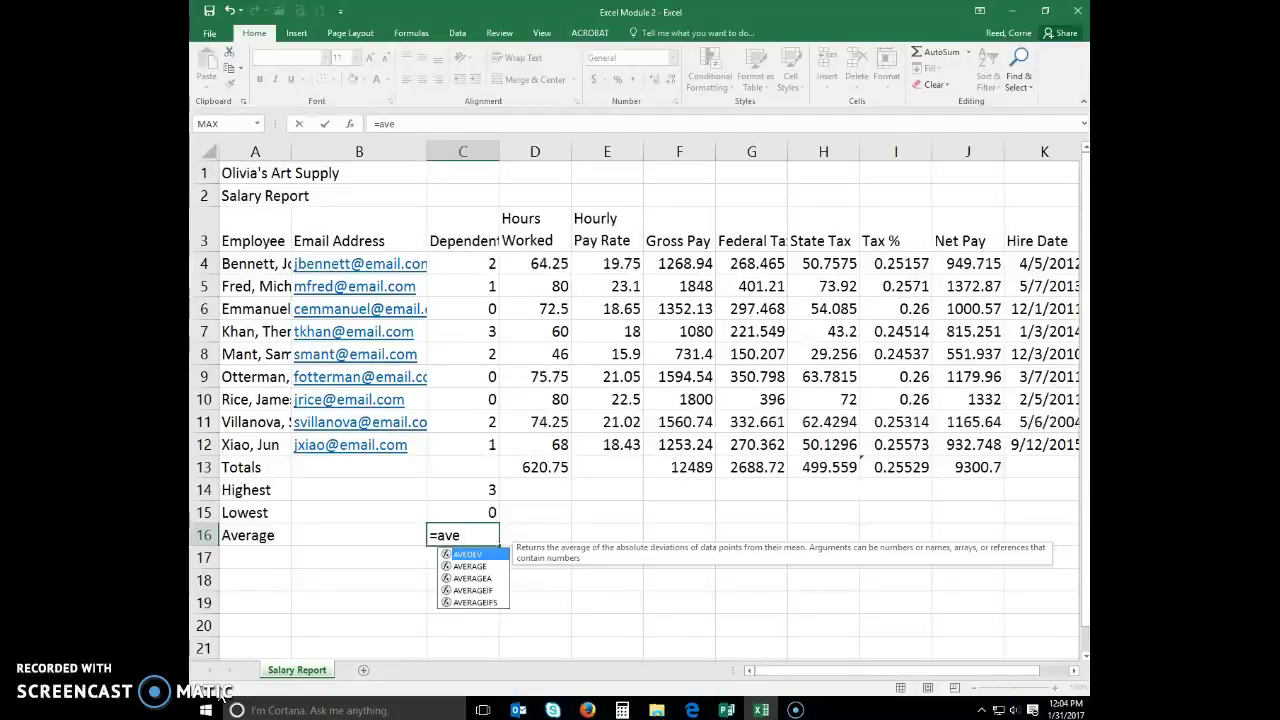
double_click(458, 567)
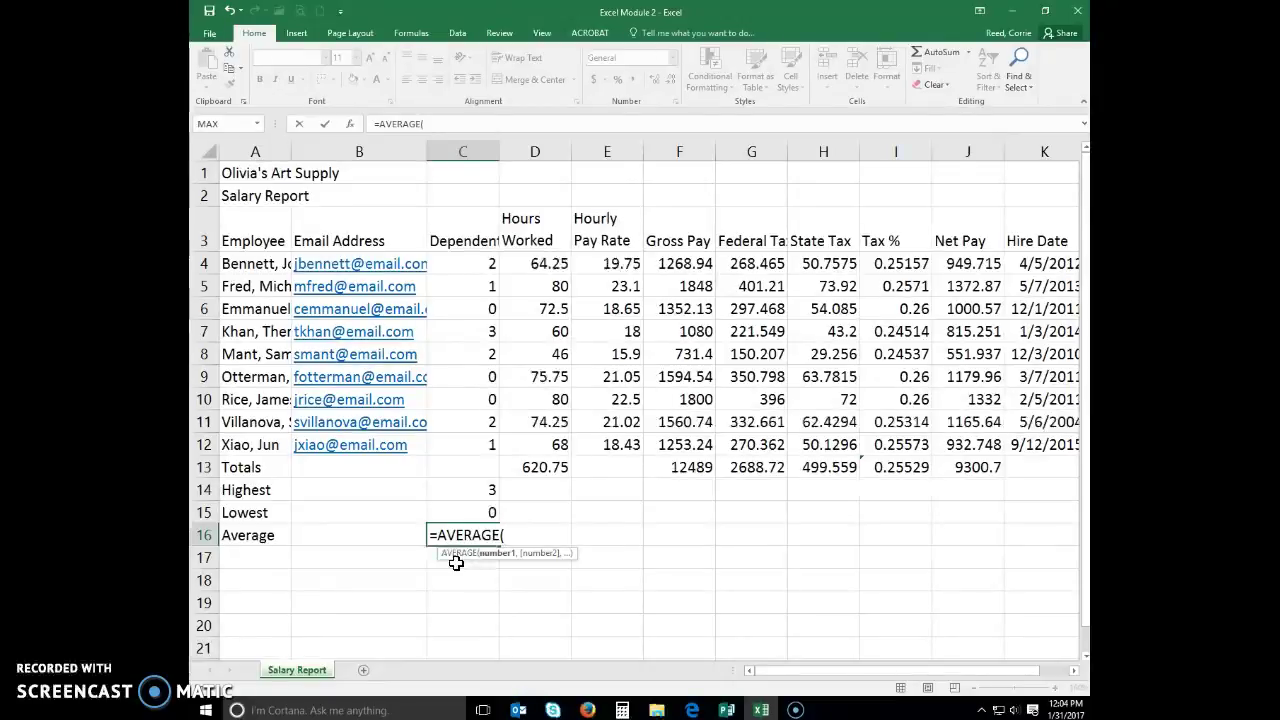
left_click_drag(452, 264, 457, 445)
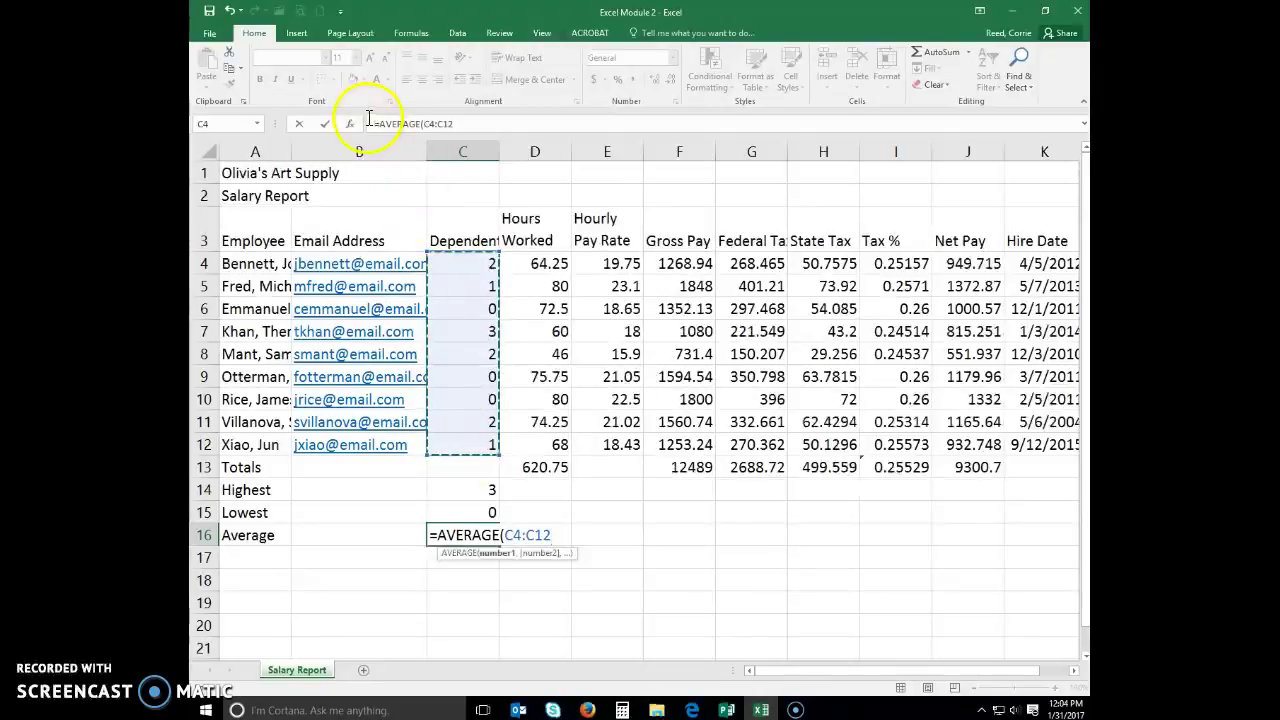
left_click(325, 124)
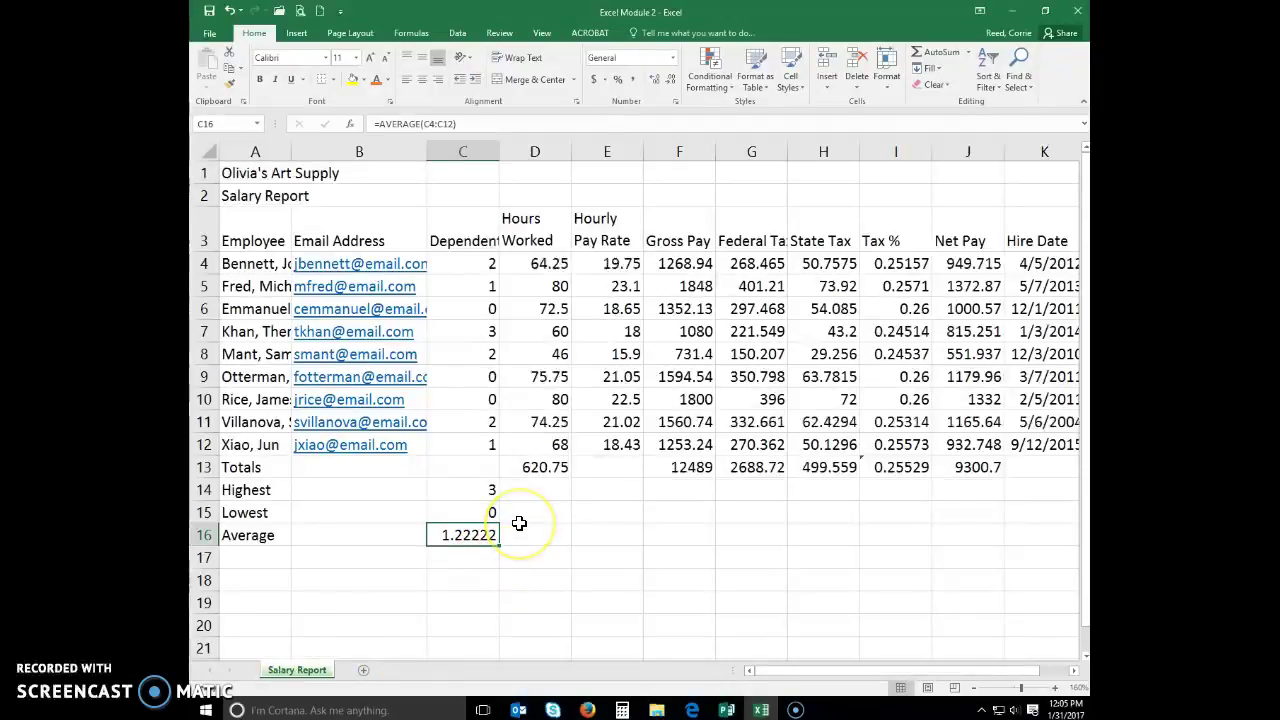
Fill the Highest, Lowest and Average formulas in C14:C16 across to the Net Pay column (J).
left_click_drag(478, 490, 981, 535)
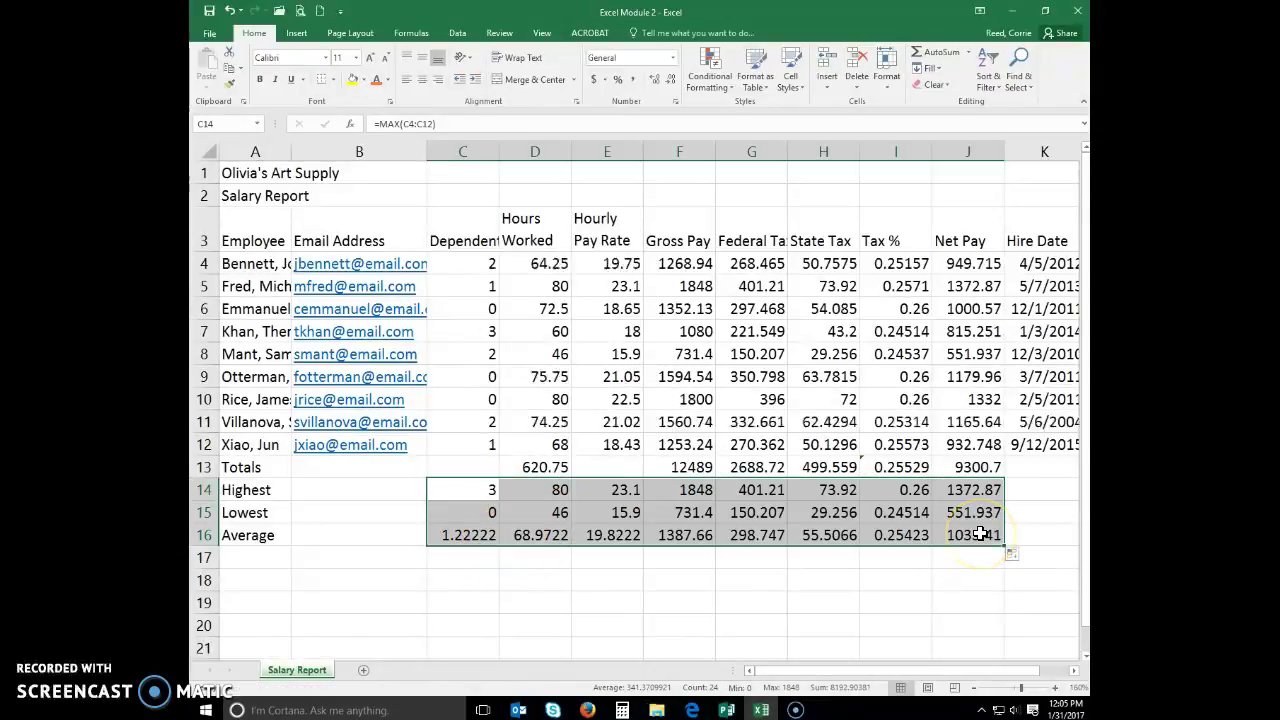
left_click(909, 560)
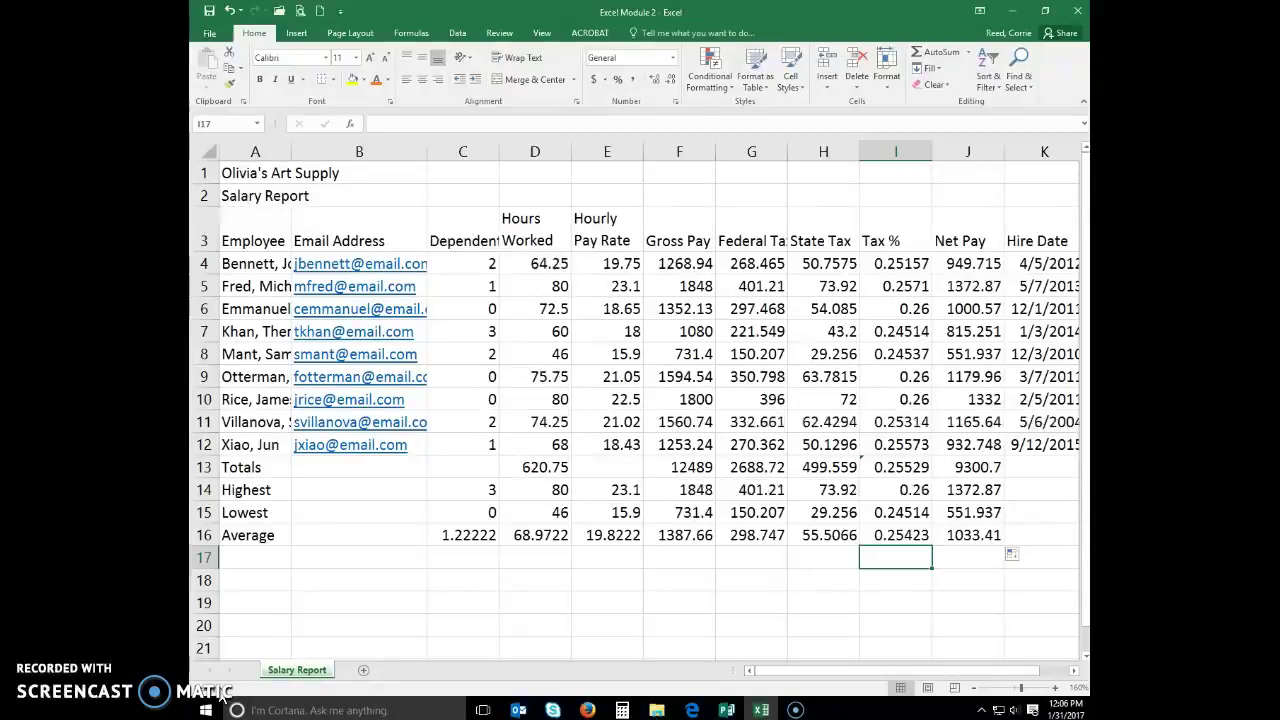
Apply the Ion theme to the workbook.
left_click(350, 34)
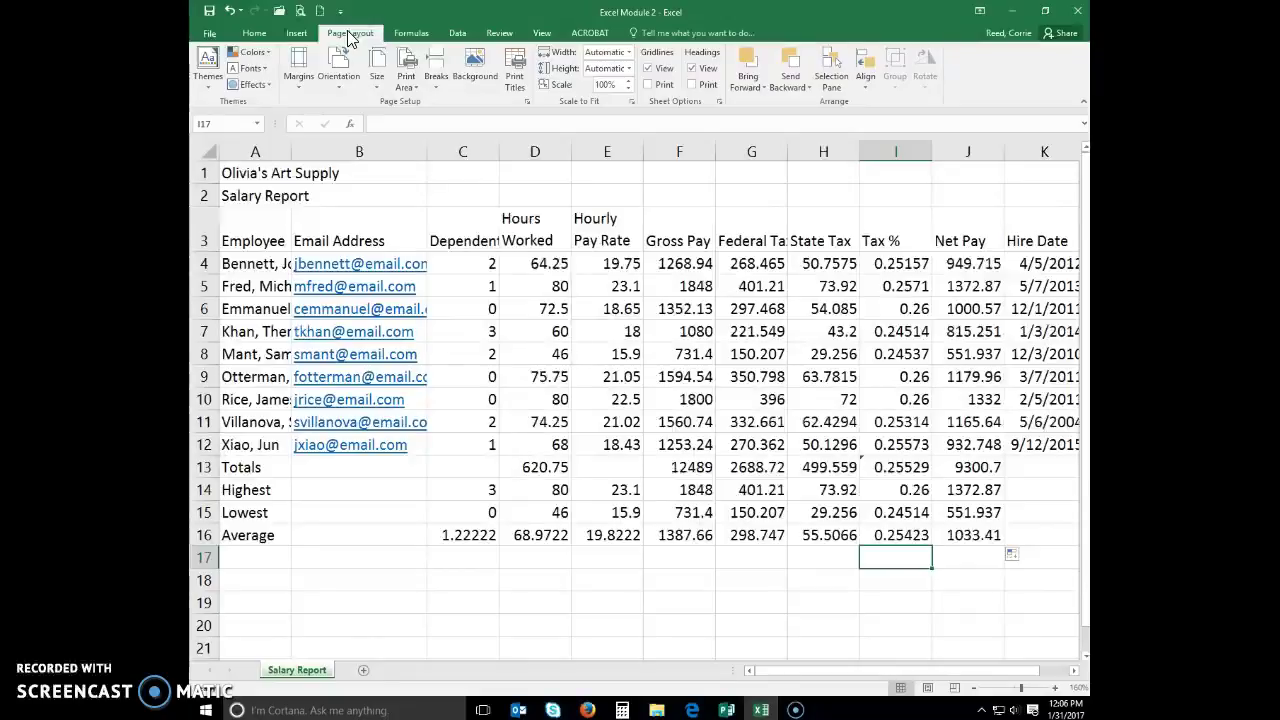
left_click(215, 75)
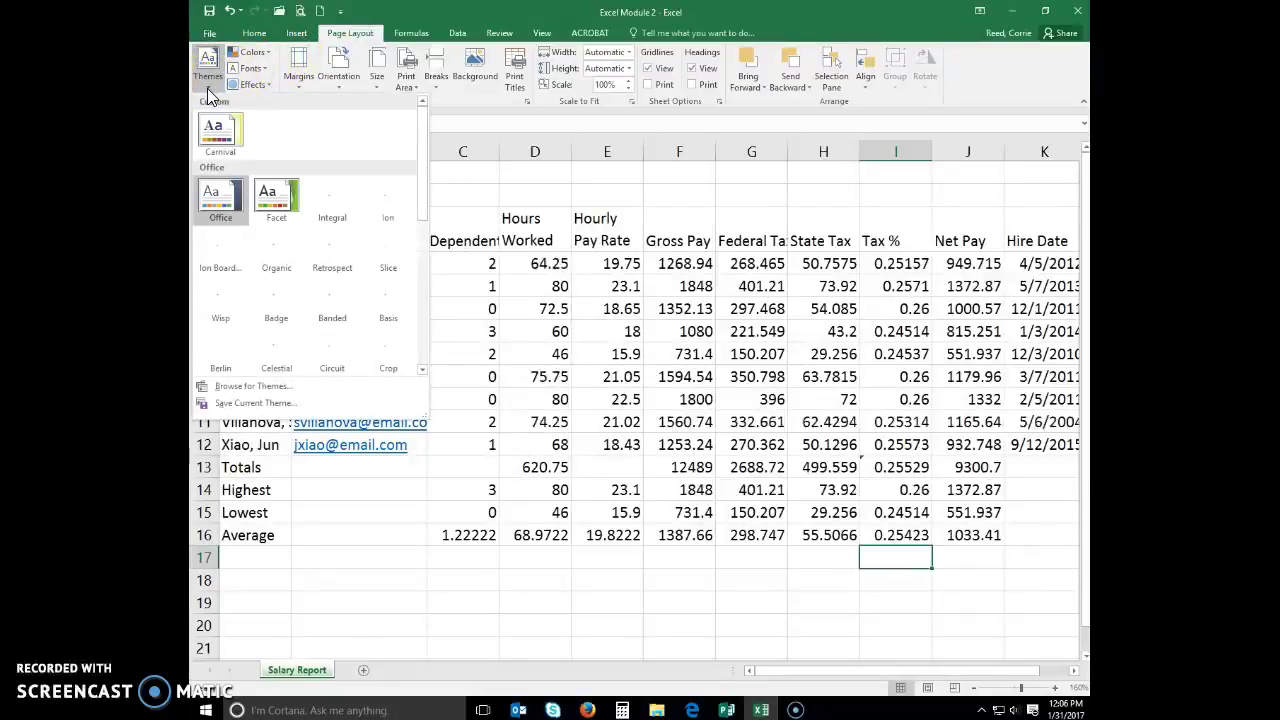
left_click(224, 133)
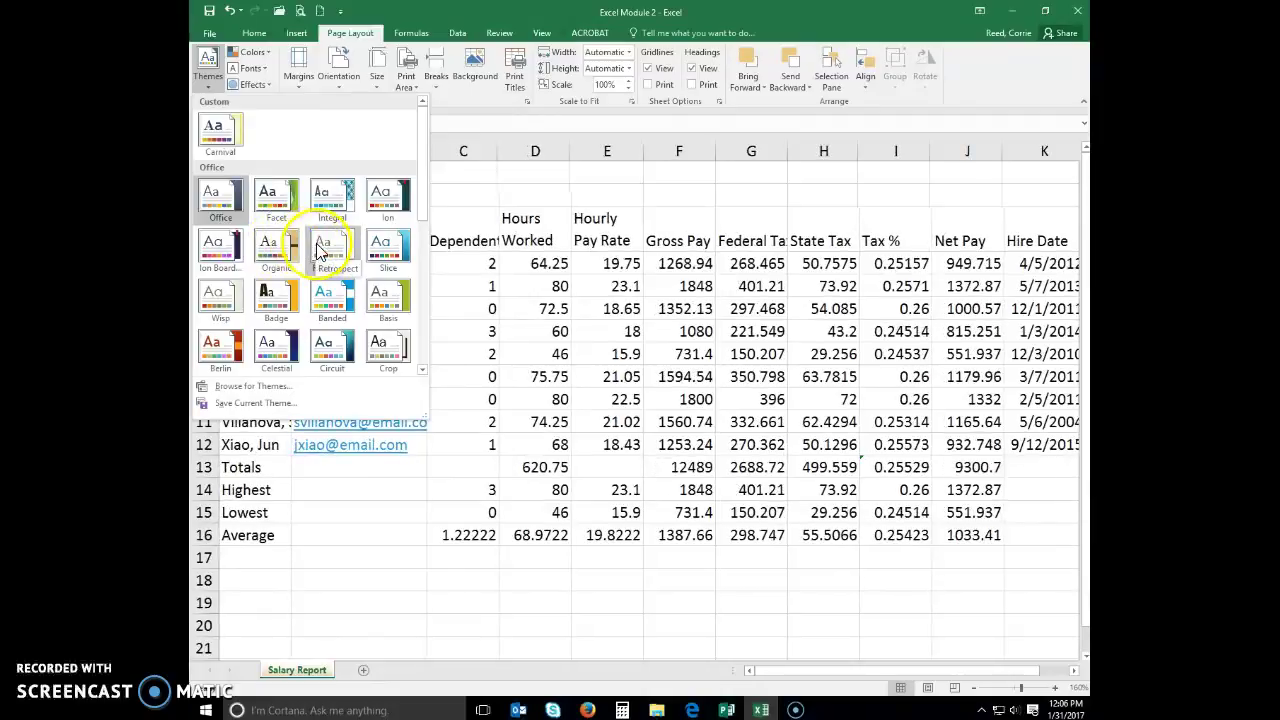
left_click(398, 197)
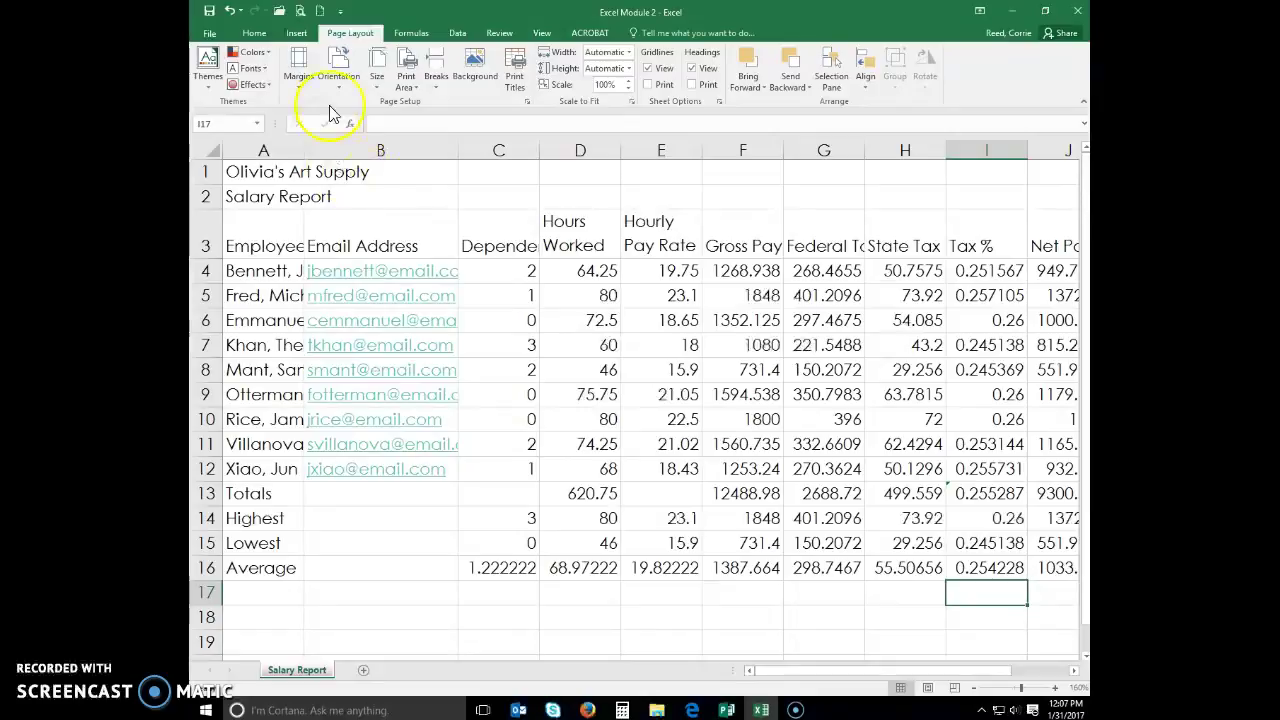
Merge and center the title Olivia's Art Supply across A1:K1.
left_click(256, 33)
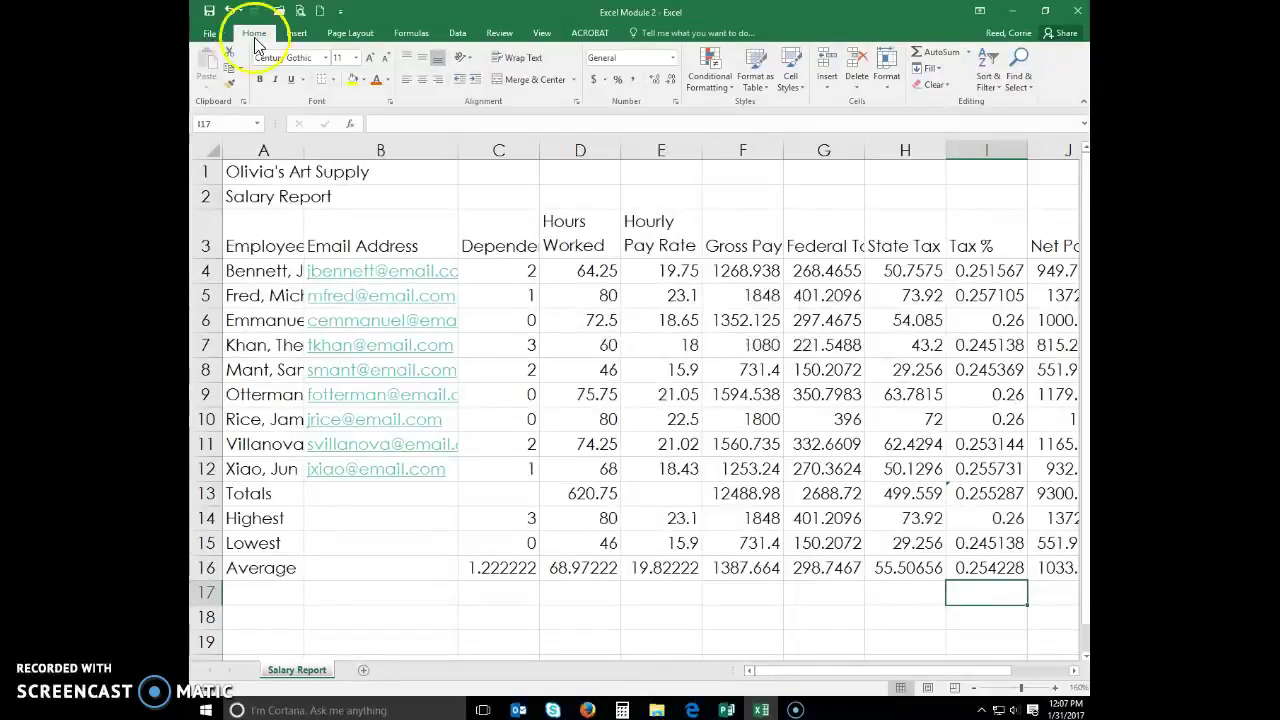
left_click(292, 172)
left_click_drag(292, 172, 935, 179)
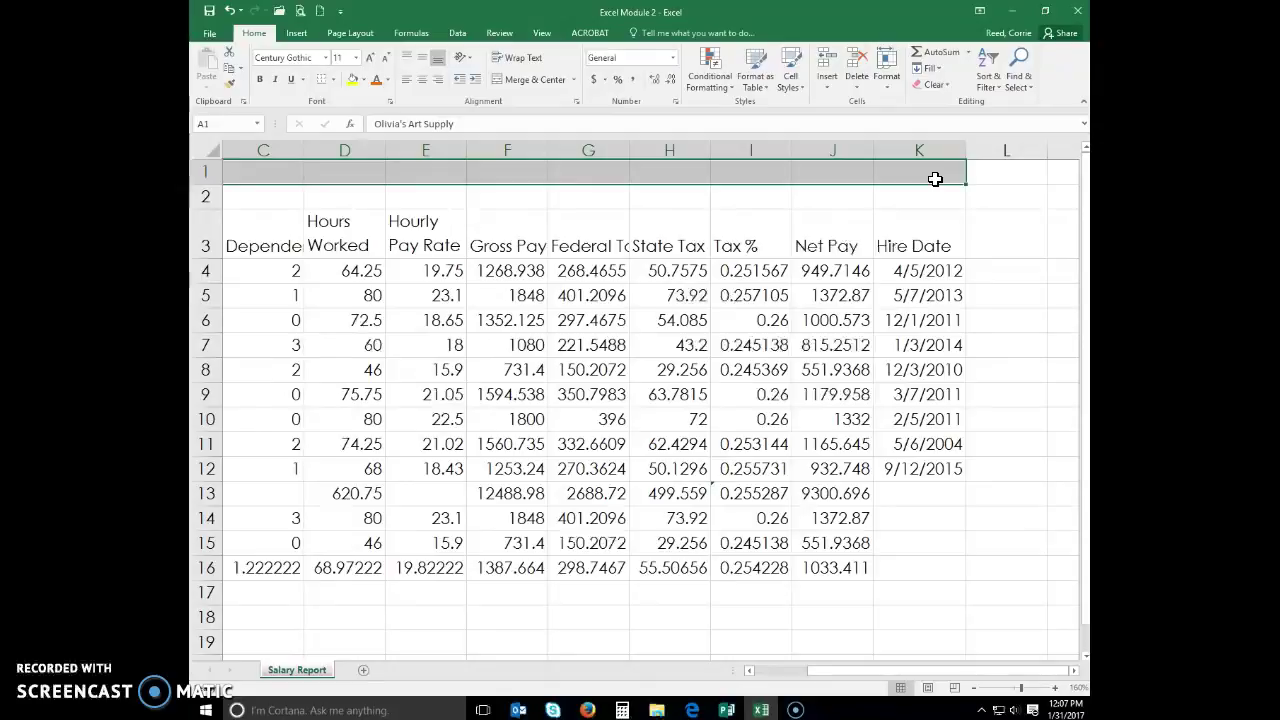
left_click(532, 79)
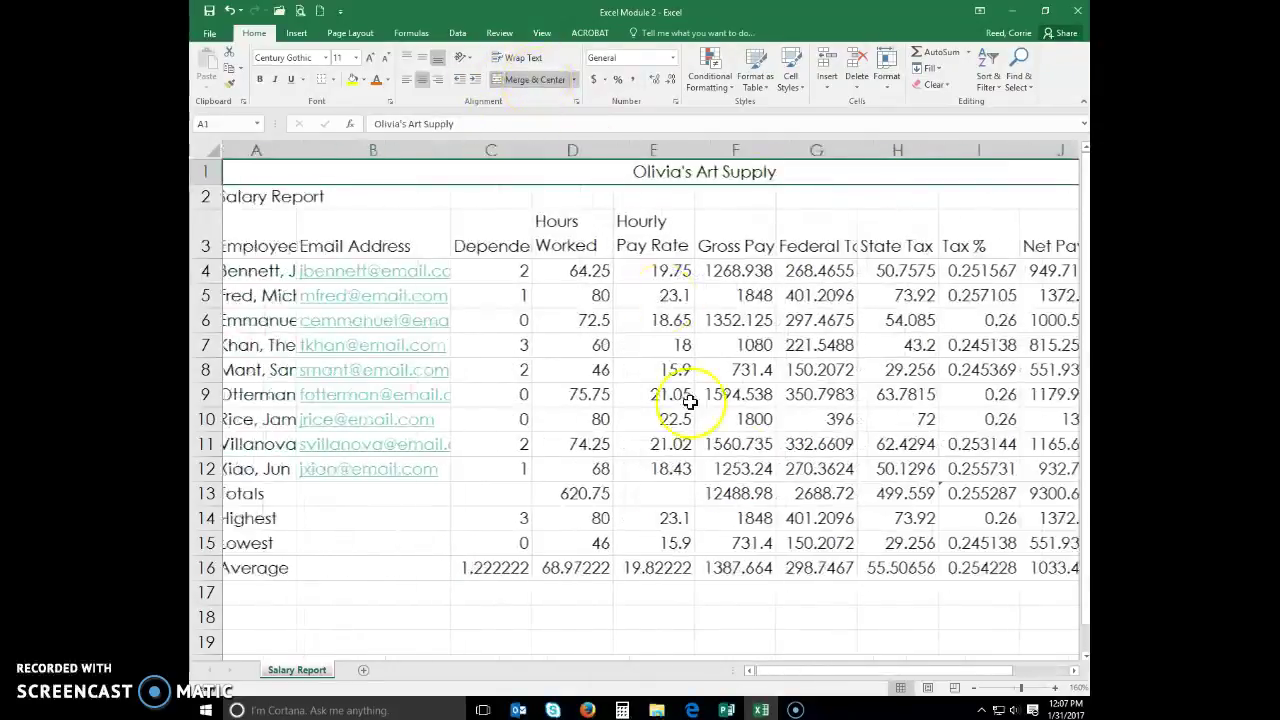
Merge and center the Salary Report subtitle across A2:K2.
left_click(975, 688)
left_click(975, 688)
left_click(975, 688)
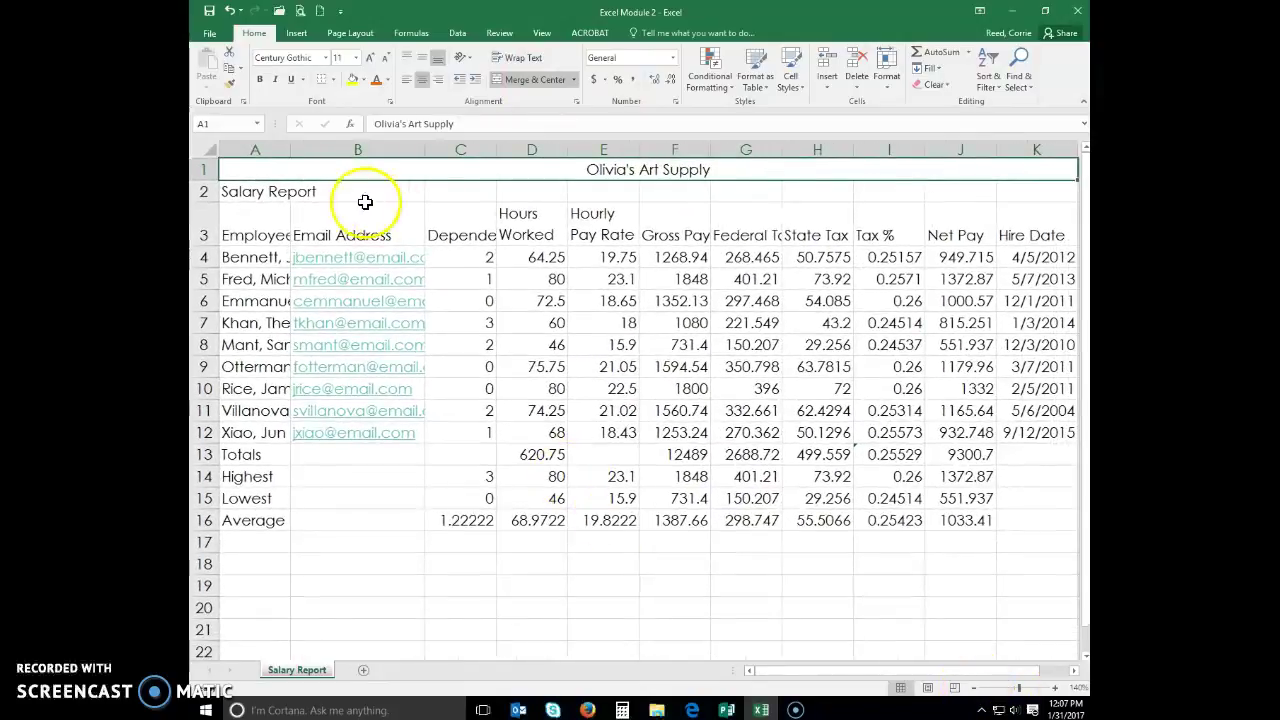
left_click_drag(251, 189, 400, 186)
left_click(526, 80)
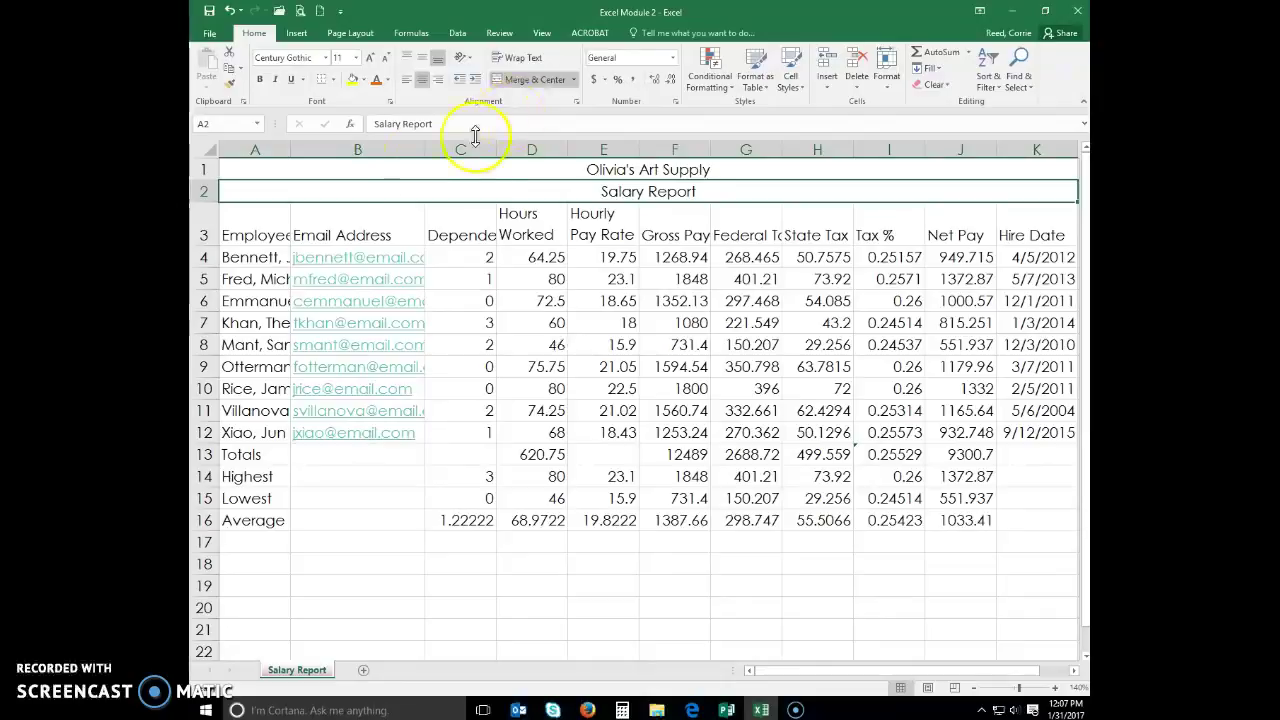
Apply the Title cell style to the two merged heading rows, A1 and A2.
left_click(328, 222)
left_click_drag(253, 173, 253, 191)
left_click(789, 88)
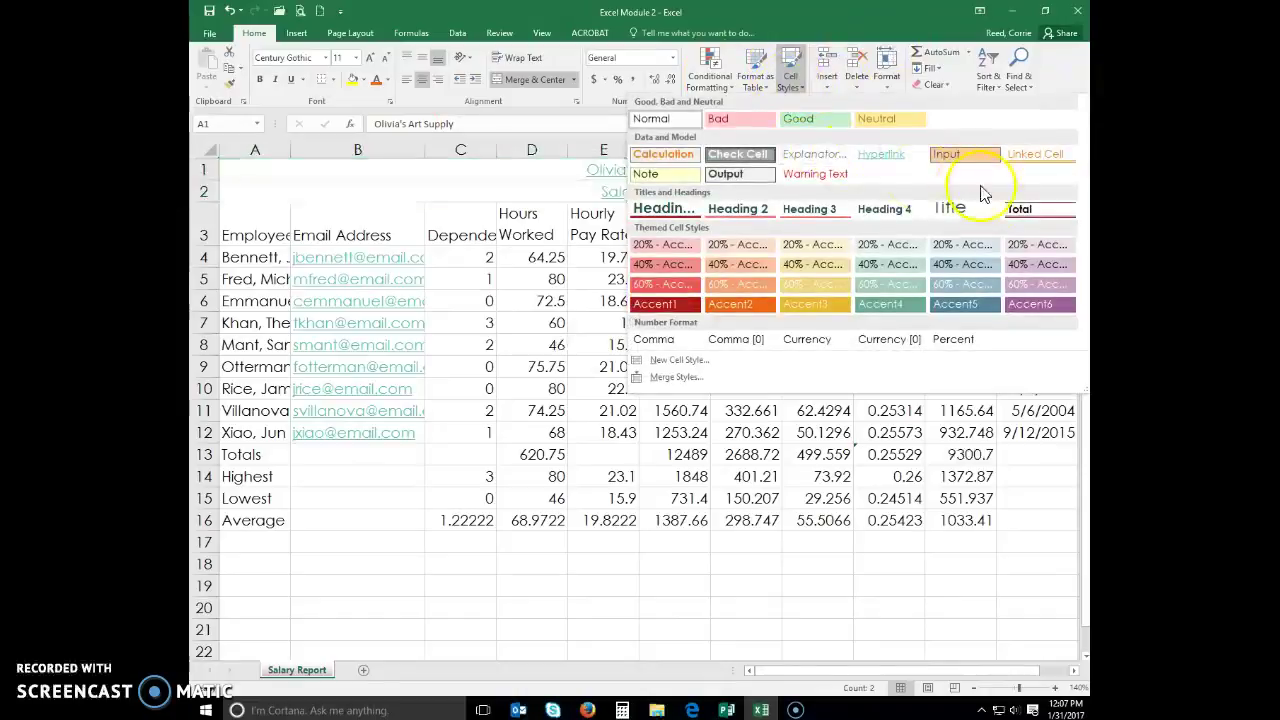
left_click(965, 209)
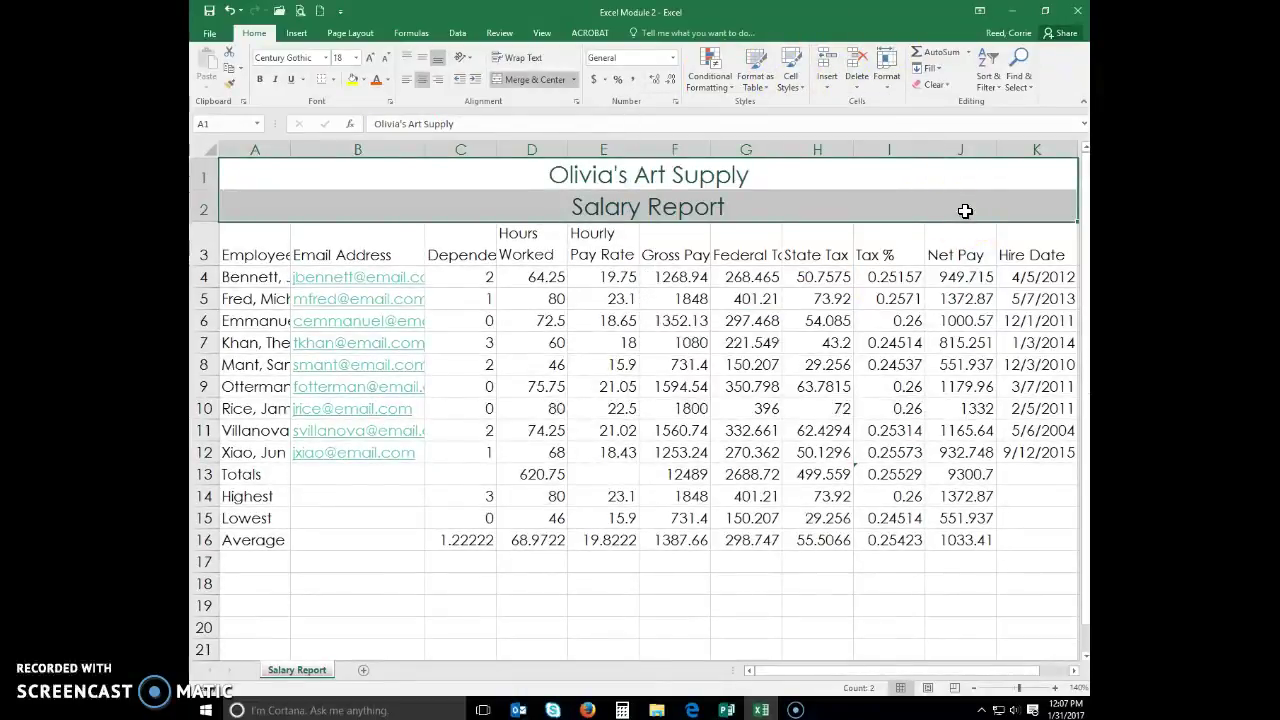
Reduce the font size of the Salary Report subtitle in A2 to 16.
left_click(931, 226)
left_click(748, 211)
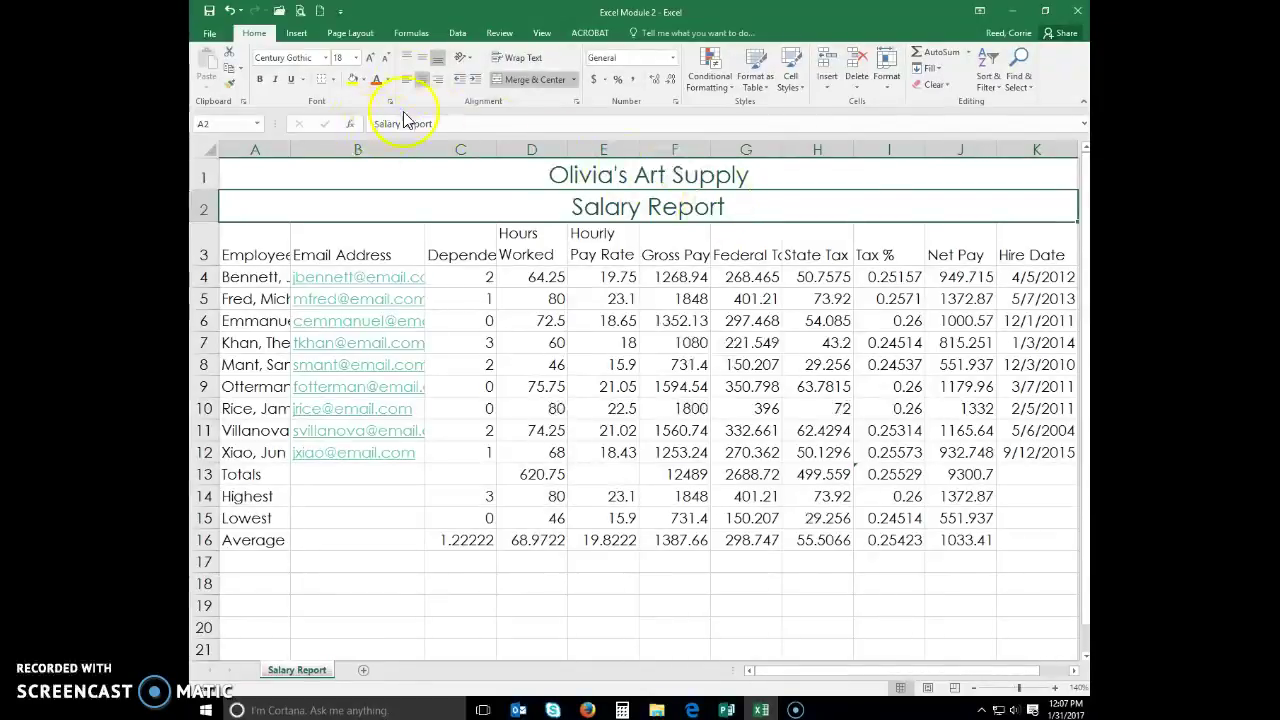
left_click(386, 58)
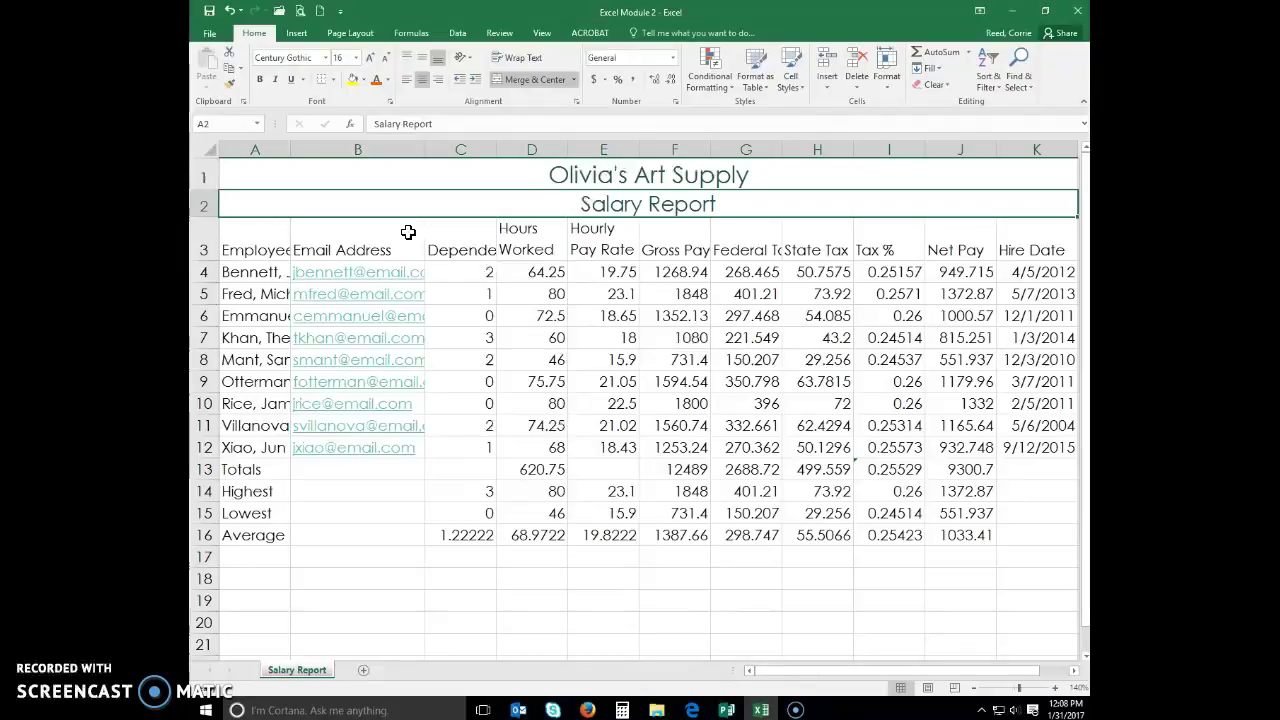
Fill the title and subtitle cells with Blue-Gray, Accent 5, Lighter 60% and give them a thick outside border.
left_click_drag(434, 180, 436, 201)
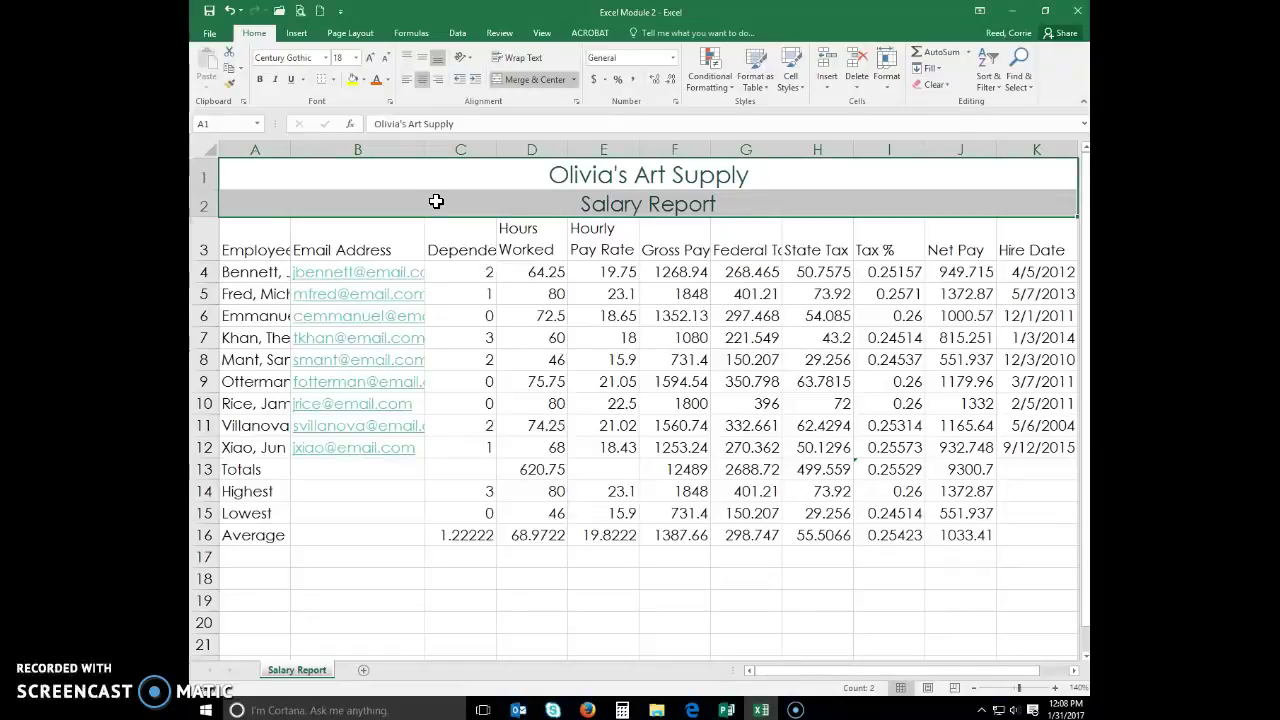
left_click(365, 81)
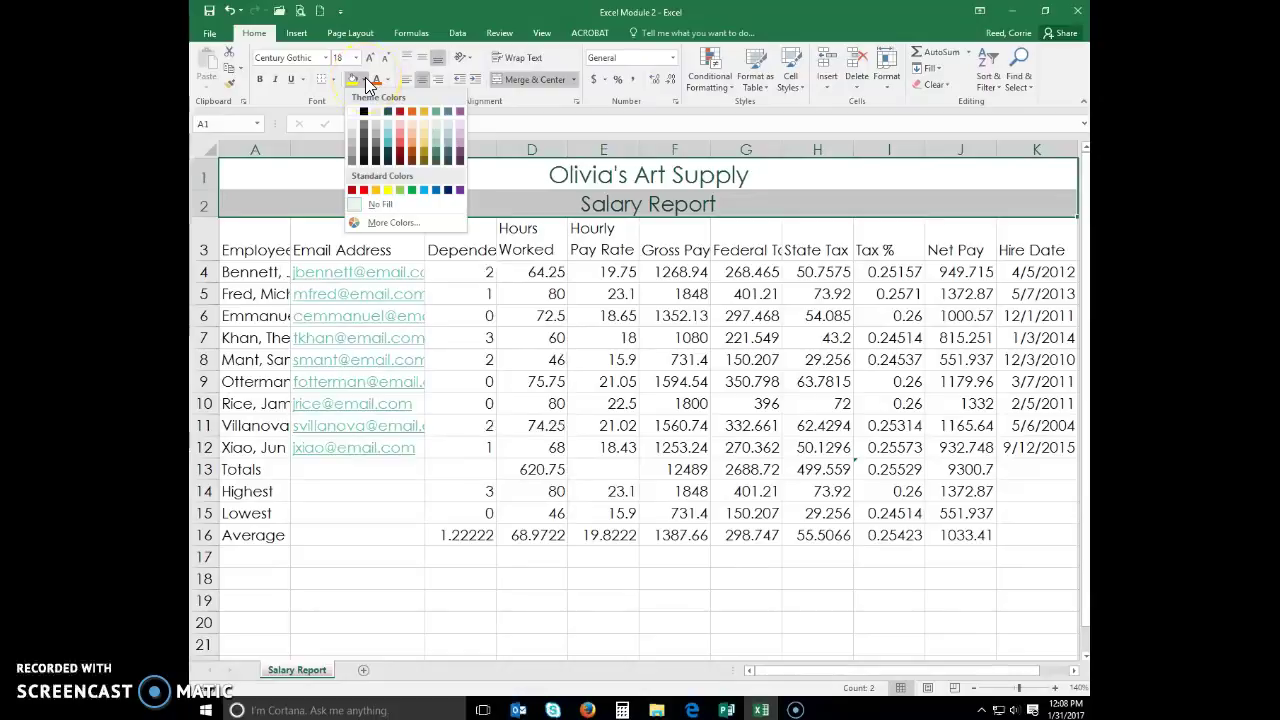
left_click(440, 143)
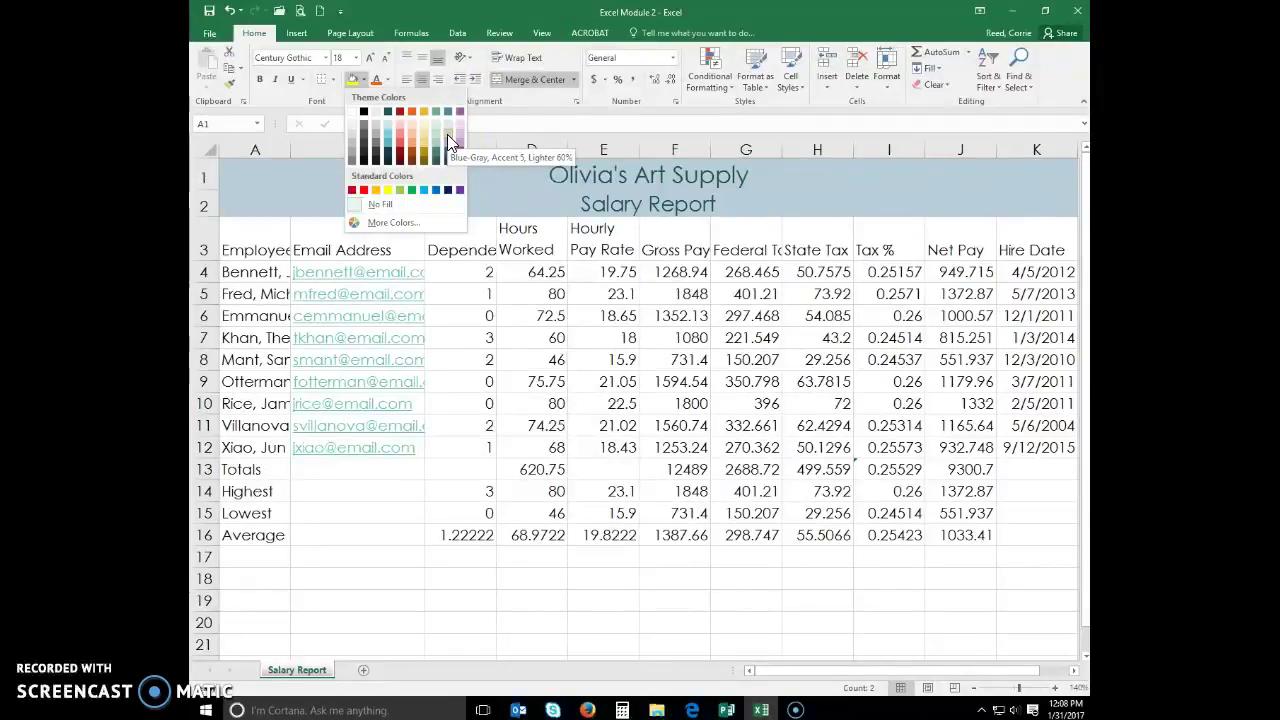
left_click(447, 134)
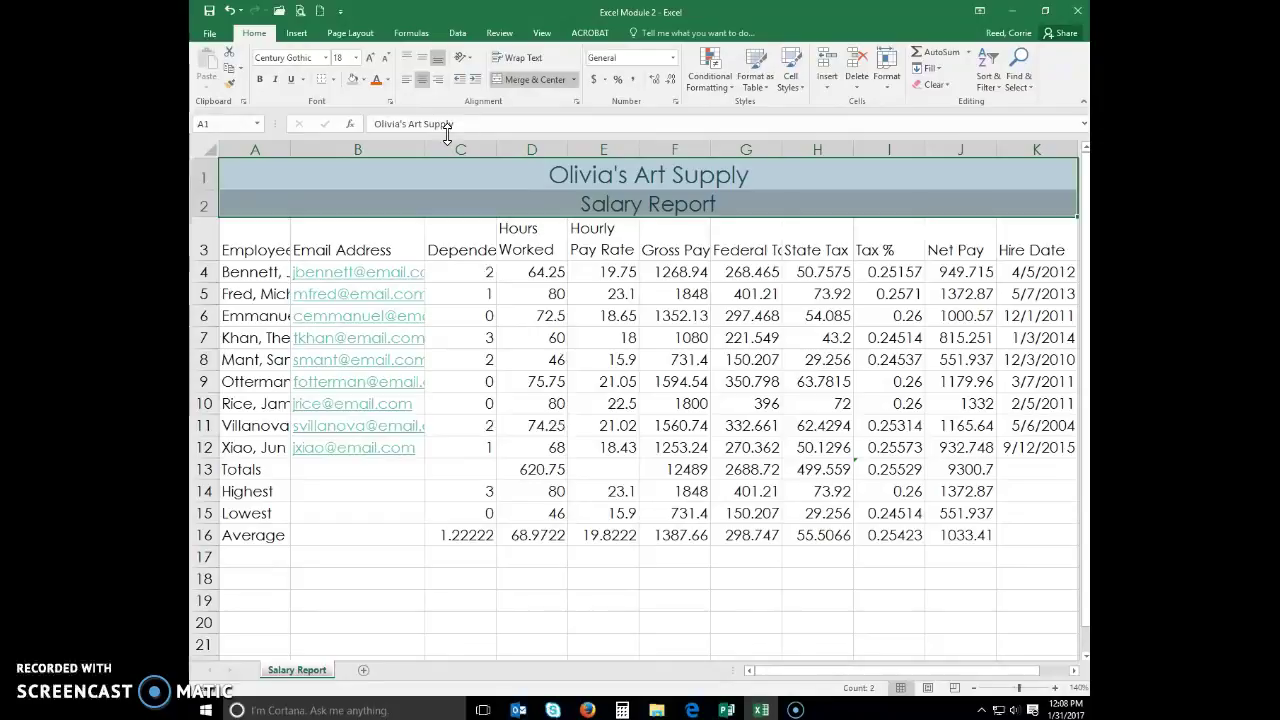
left_click(334, 82)
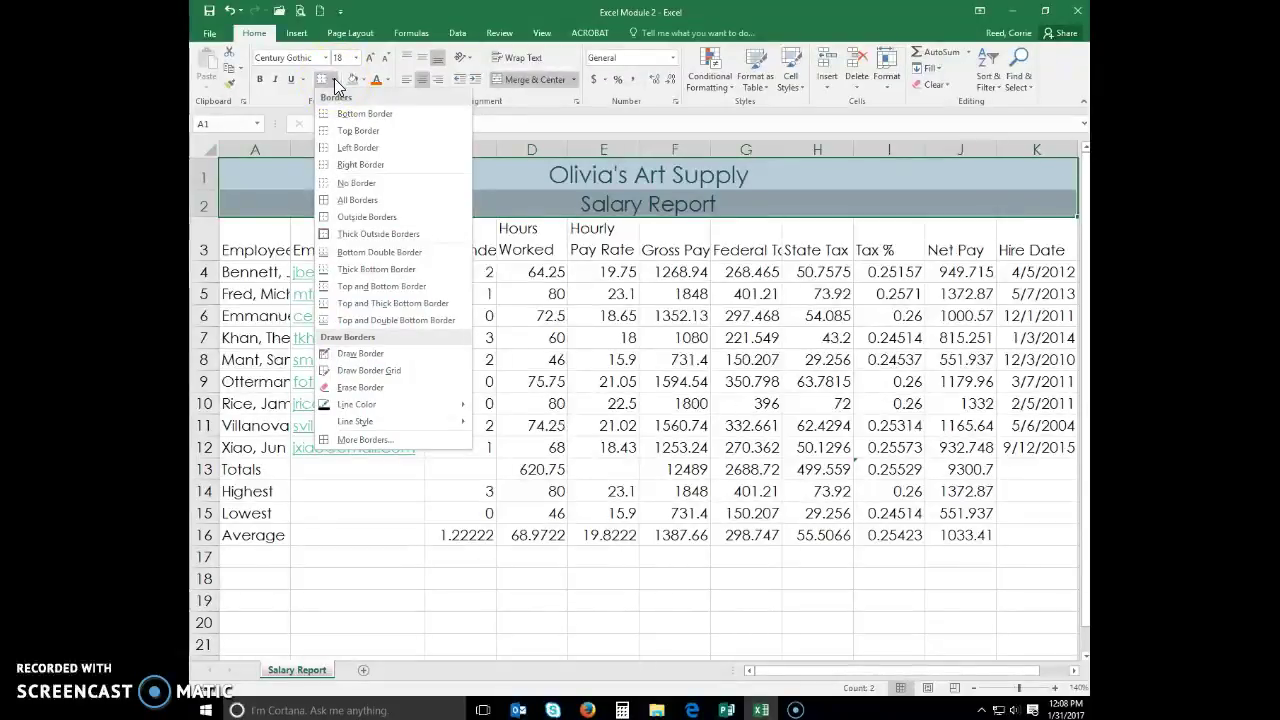
left_click(365, 236)
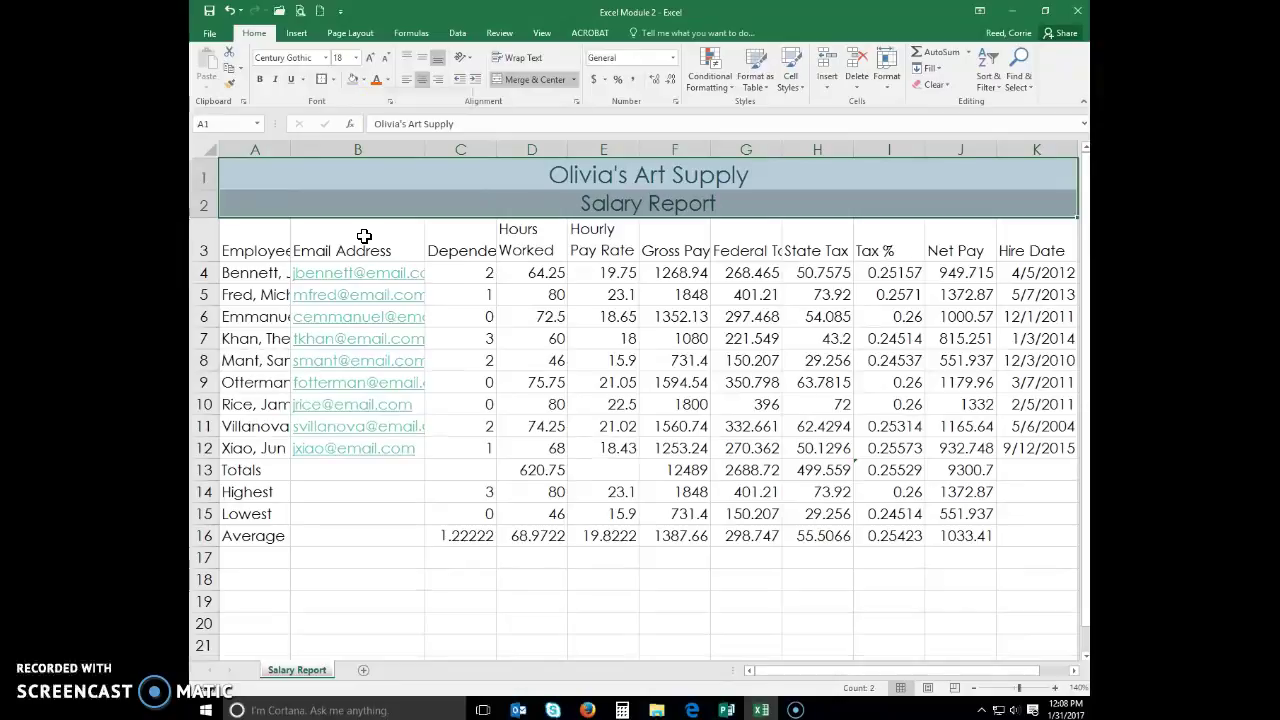
left_click(595, 454)
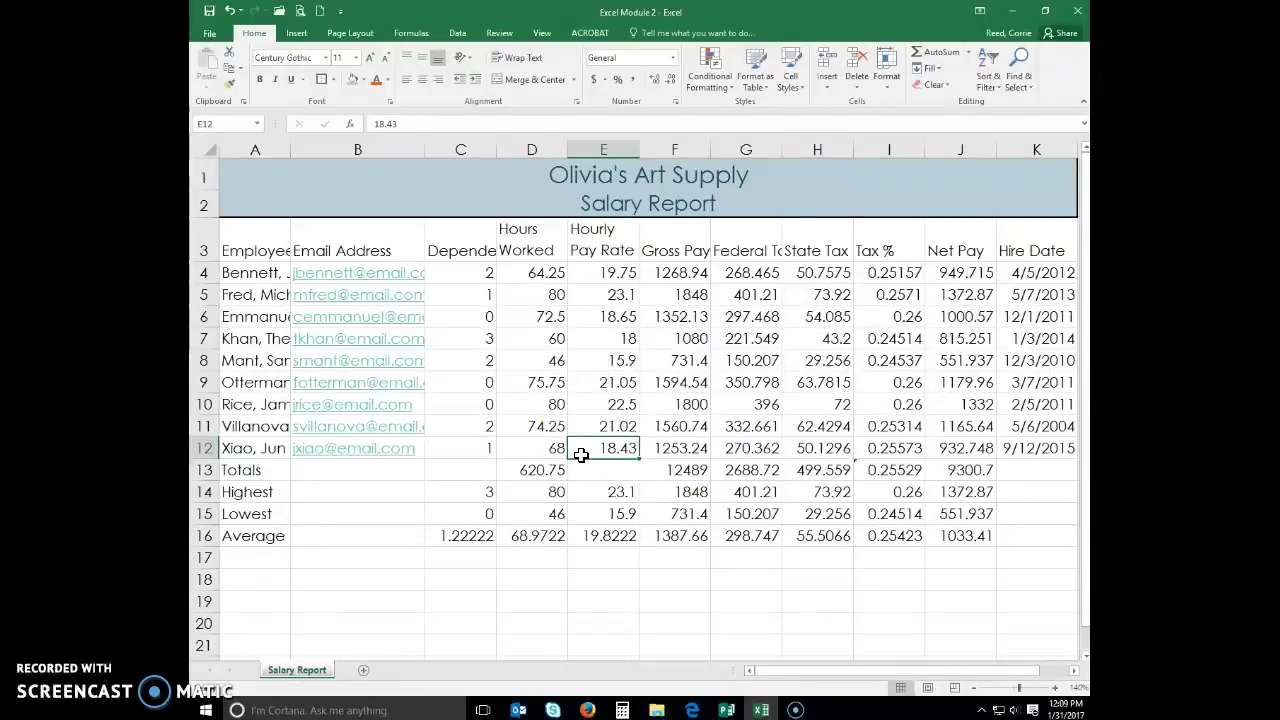
Apply the Heading 3 cell style to the column headings in A3:K3 and center them horizontally.
left_click(264, 245)
left_click_drag(264, 245, 1050, 249)
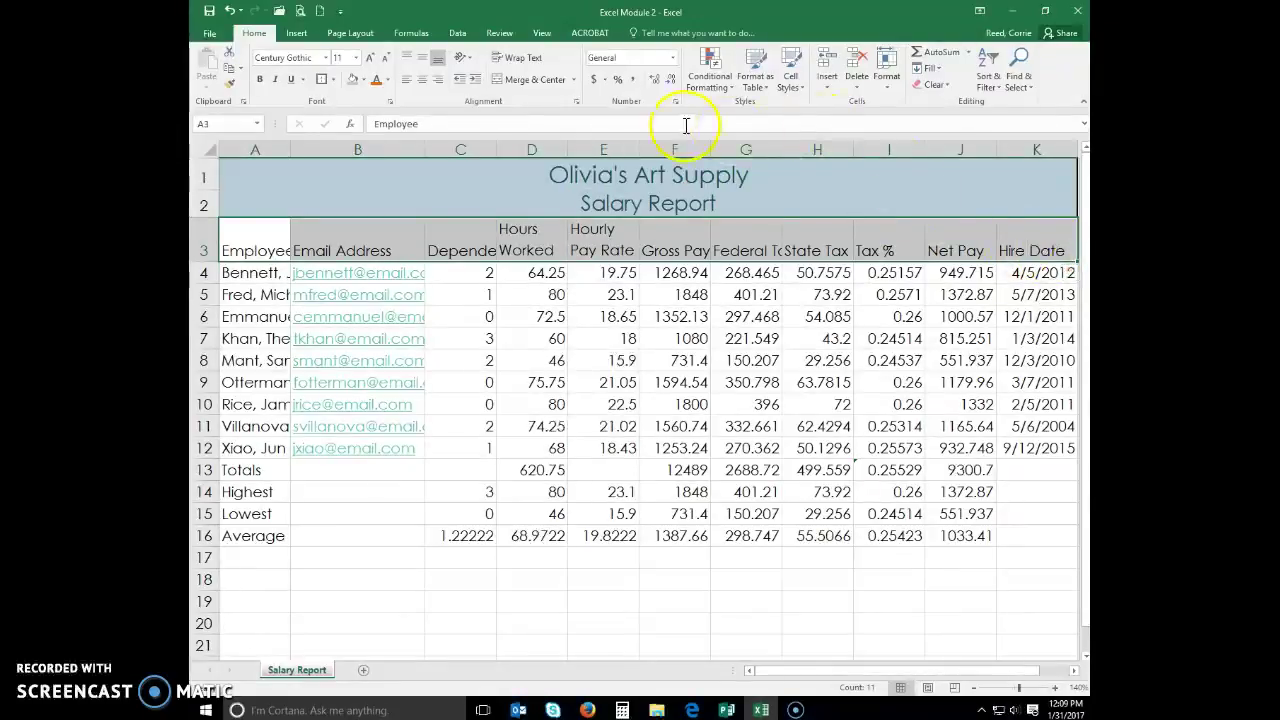
left_click(798, 92)
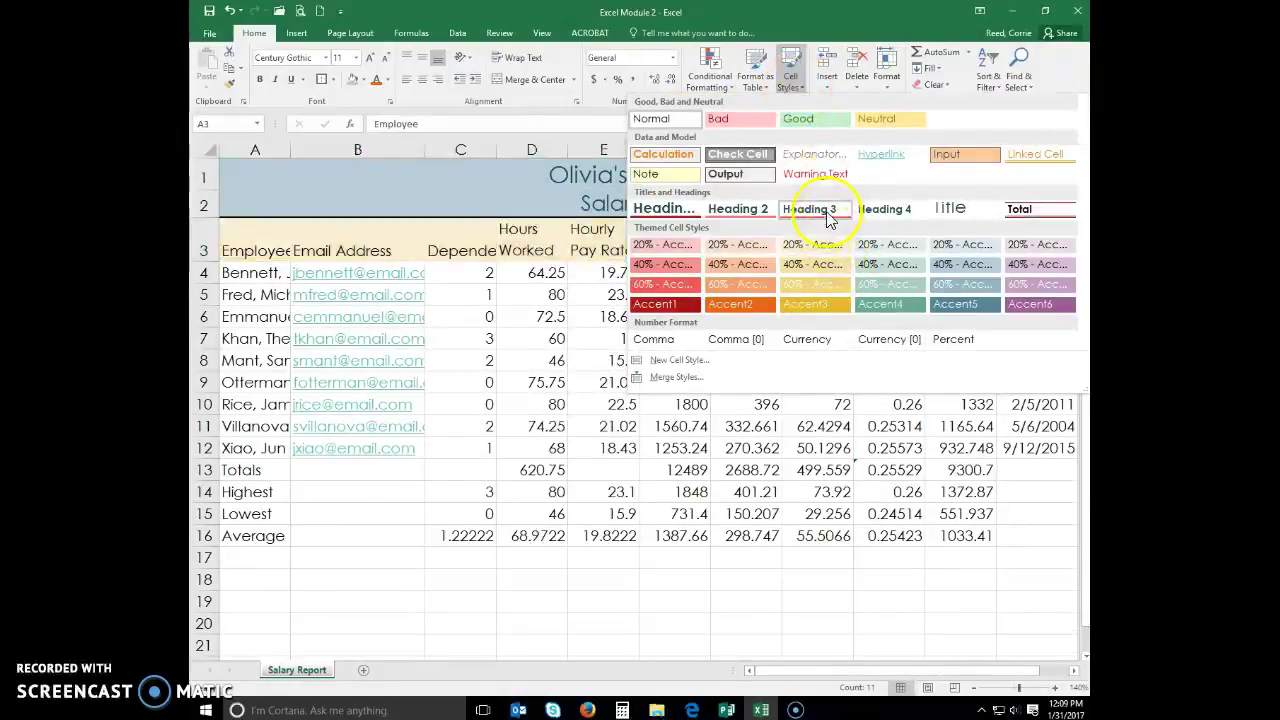
left_click(826, 211)
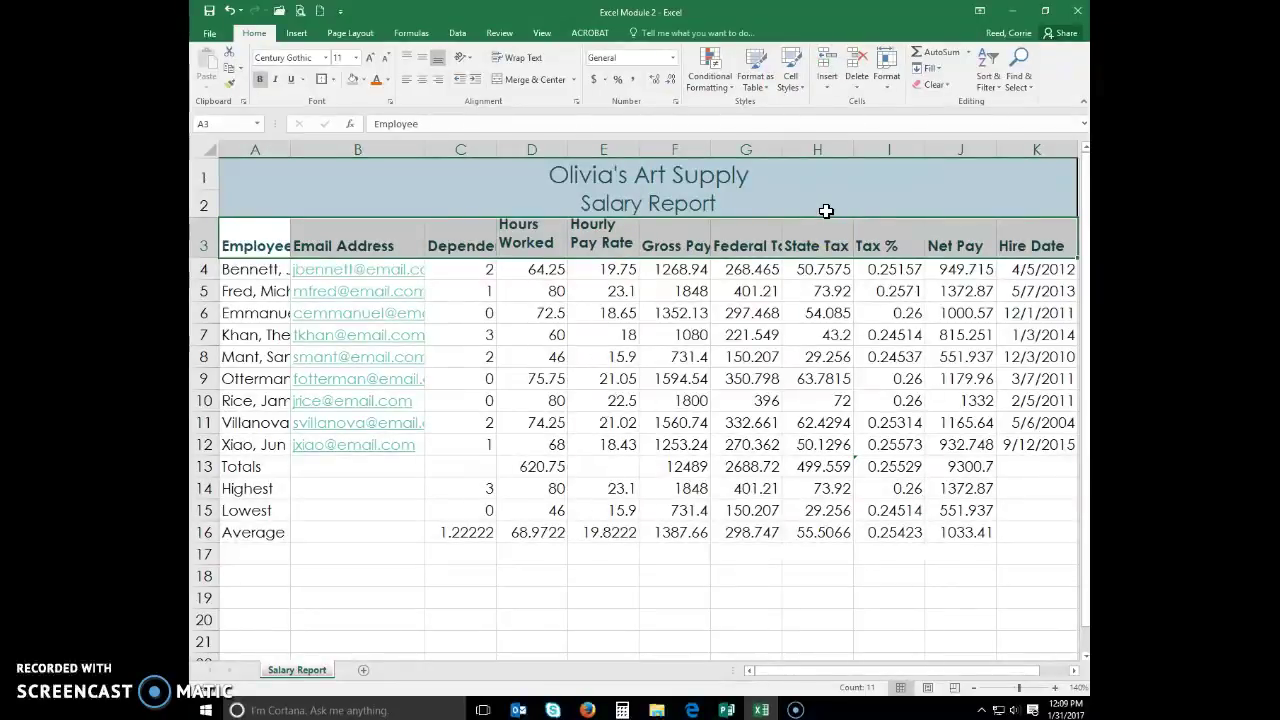
left_click(425, 87)
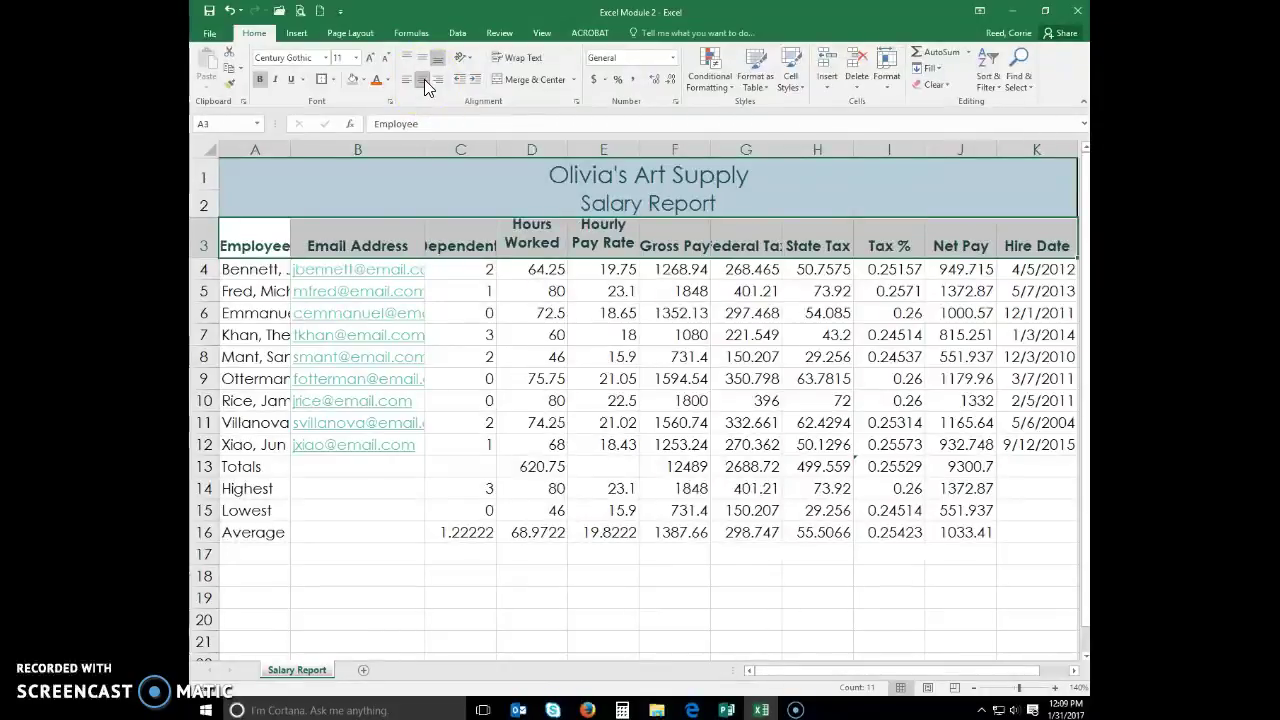
Apply the Total cell style to the Totals row A13:K13 and bold the Highest, Lowest and Average labels in A14:A16.
left_click(204, 400)
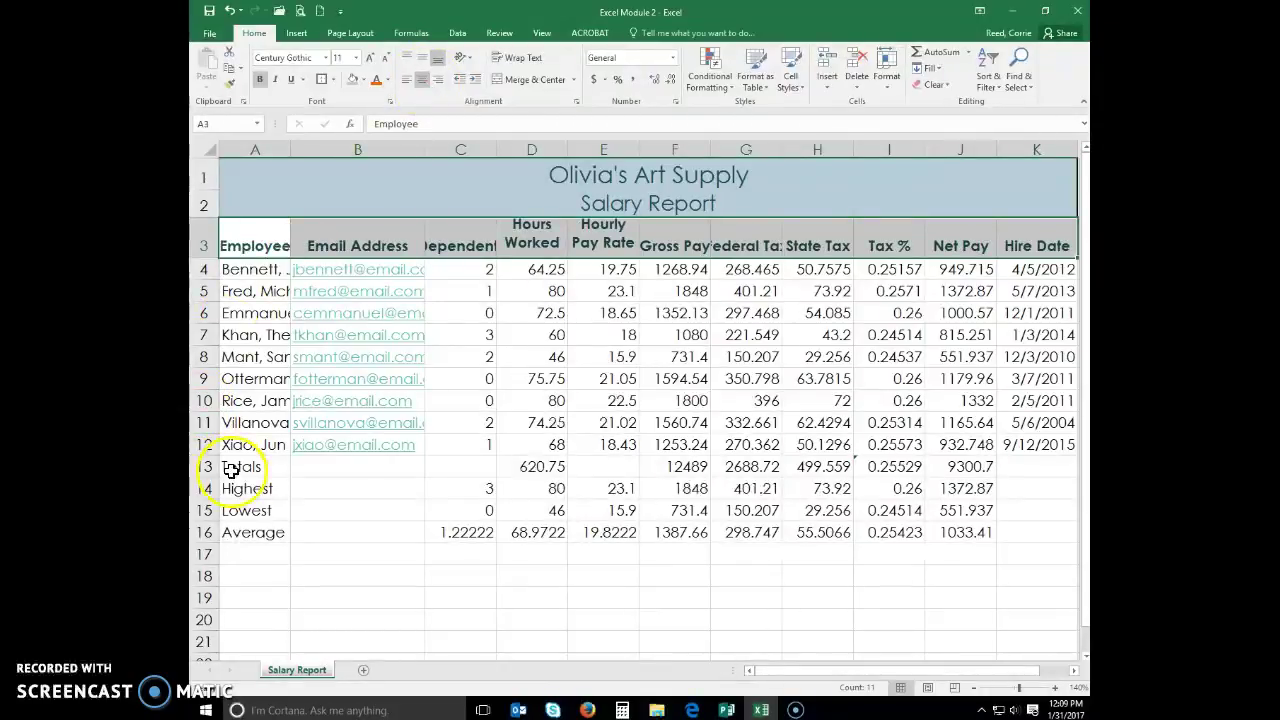
left_click_drag(246, 467, 1062, 470)
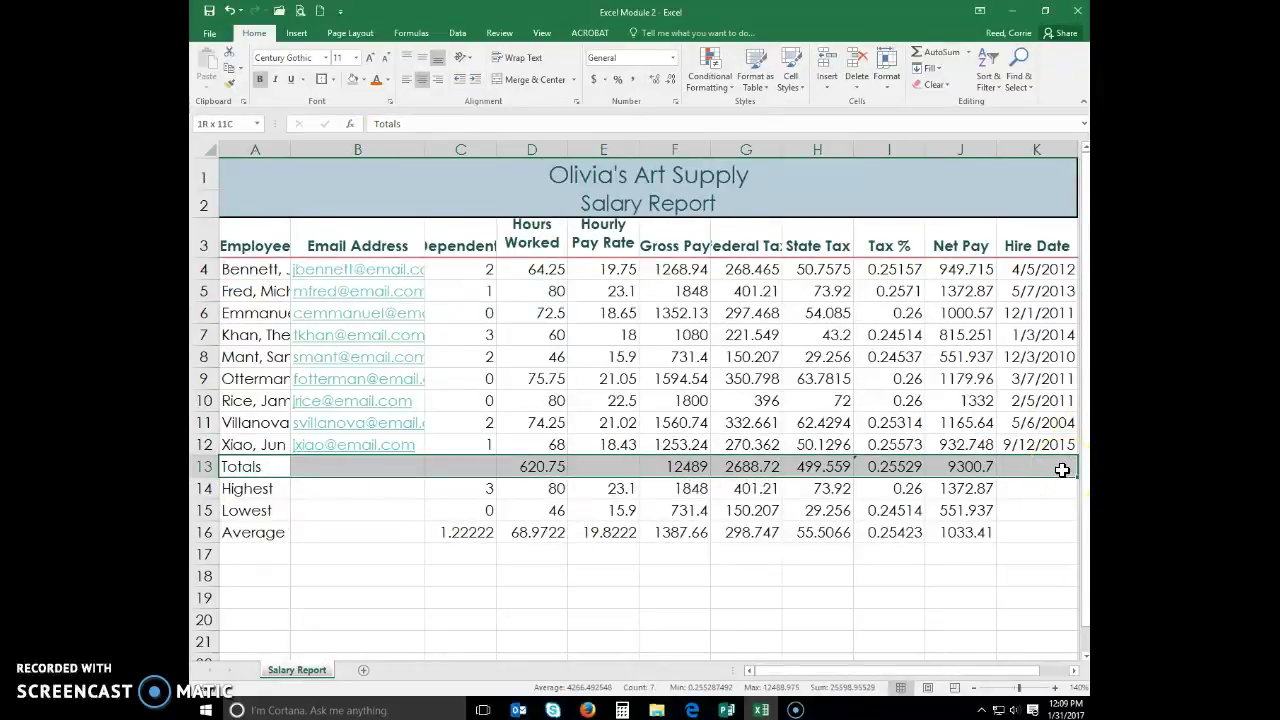
left_click(790, 78)
left_click(1021, 211)
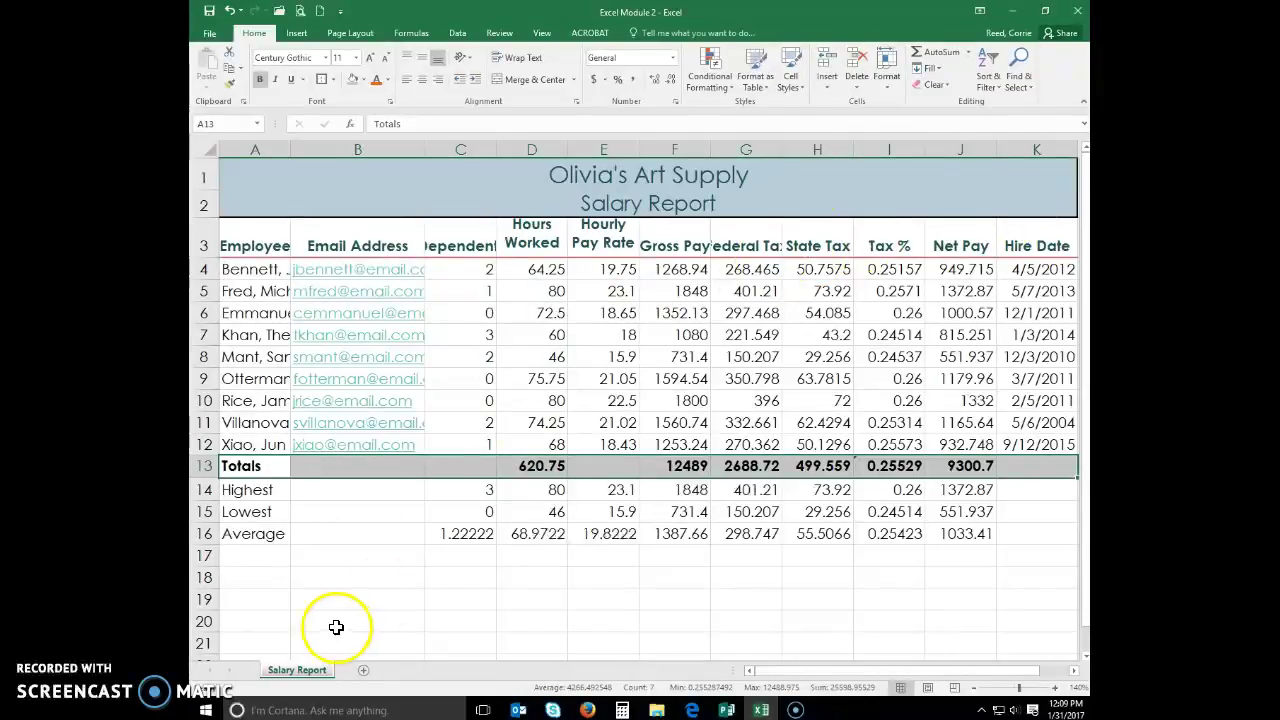
left_click_drag(275, 494, 271, 540)
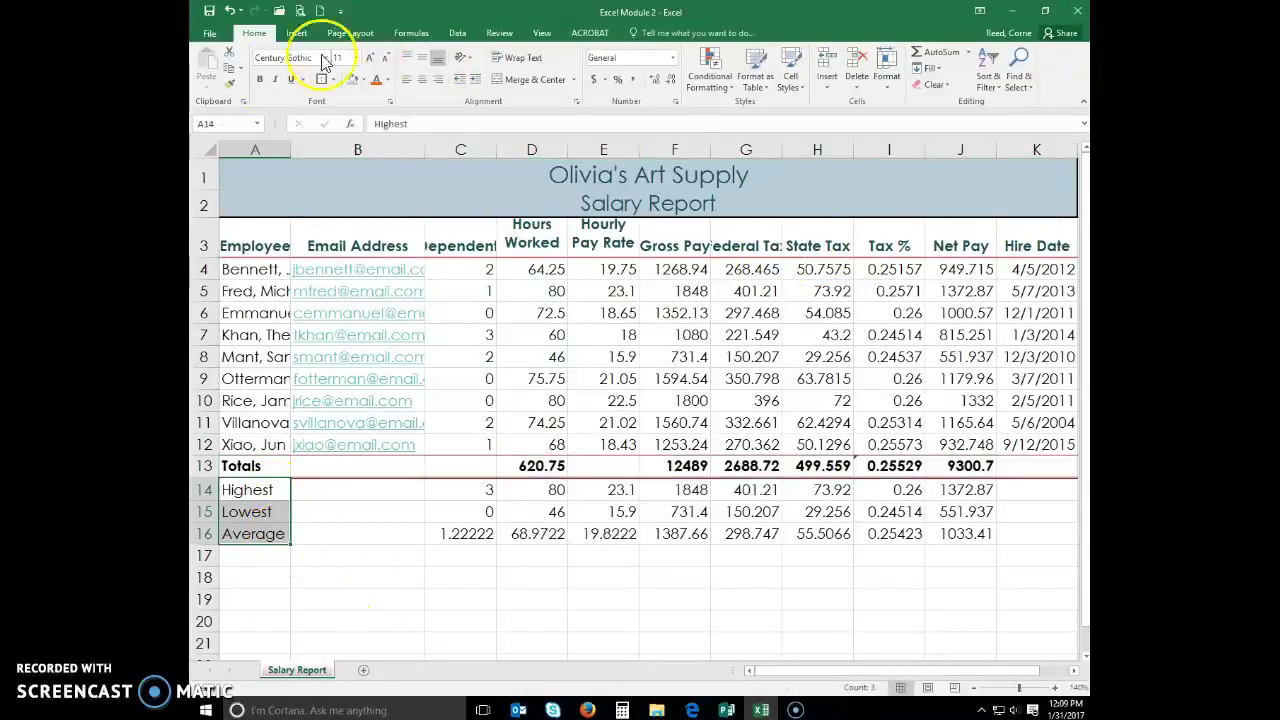
left_click(261, 82)
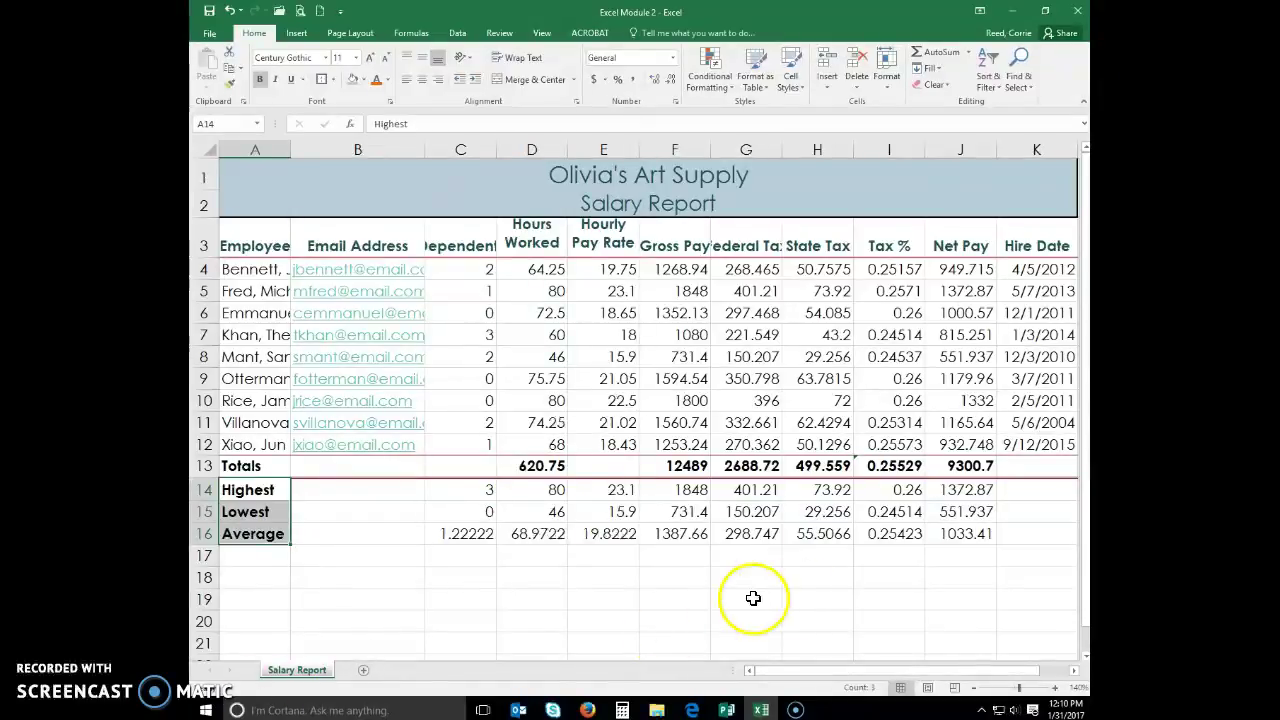
Format the hire dates in K4:K12 with the 03/14/12 date type.
left_click_drag(1035, 266, 1031, 453)
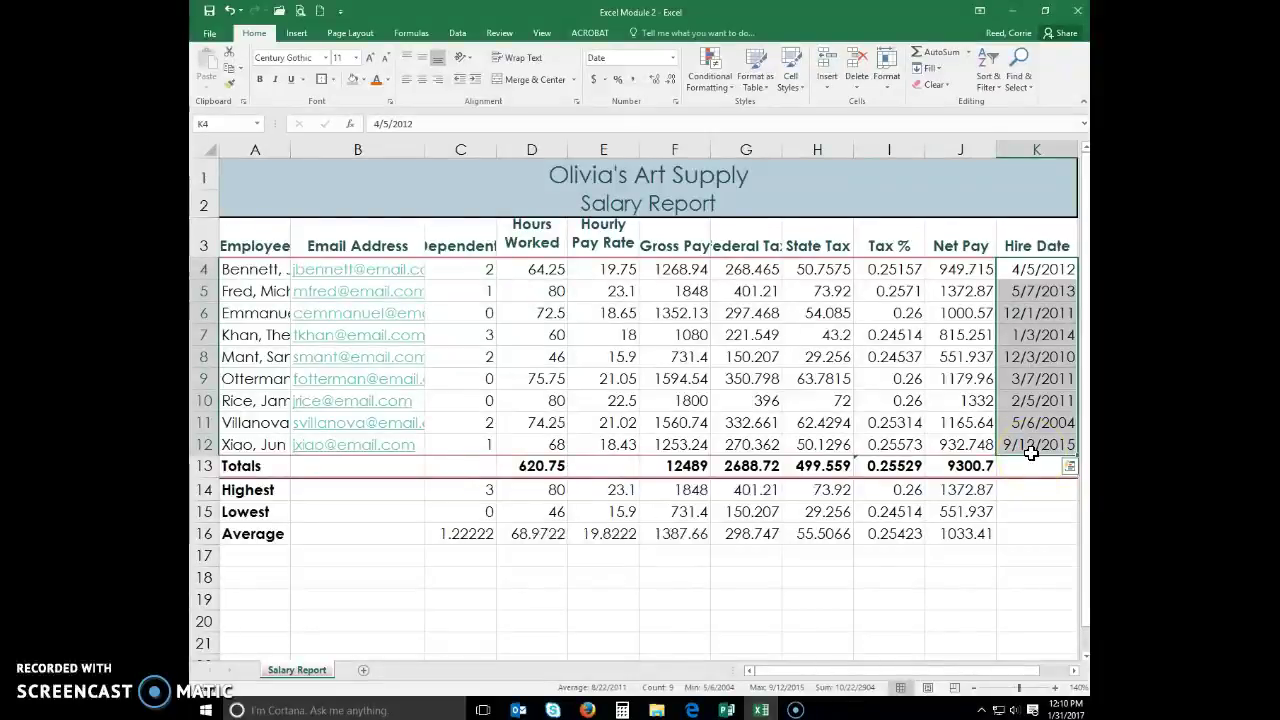
left_click(675, 102)
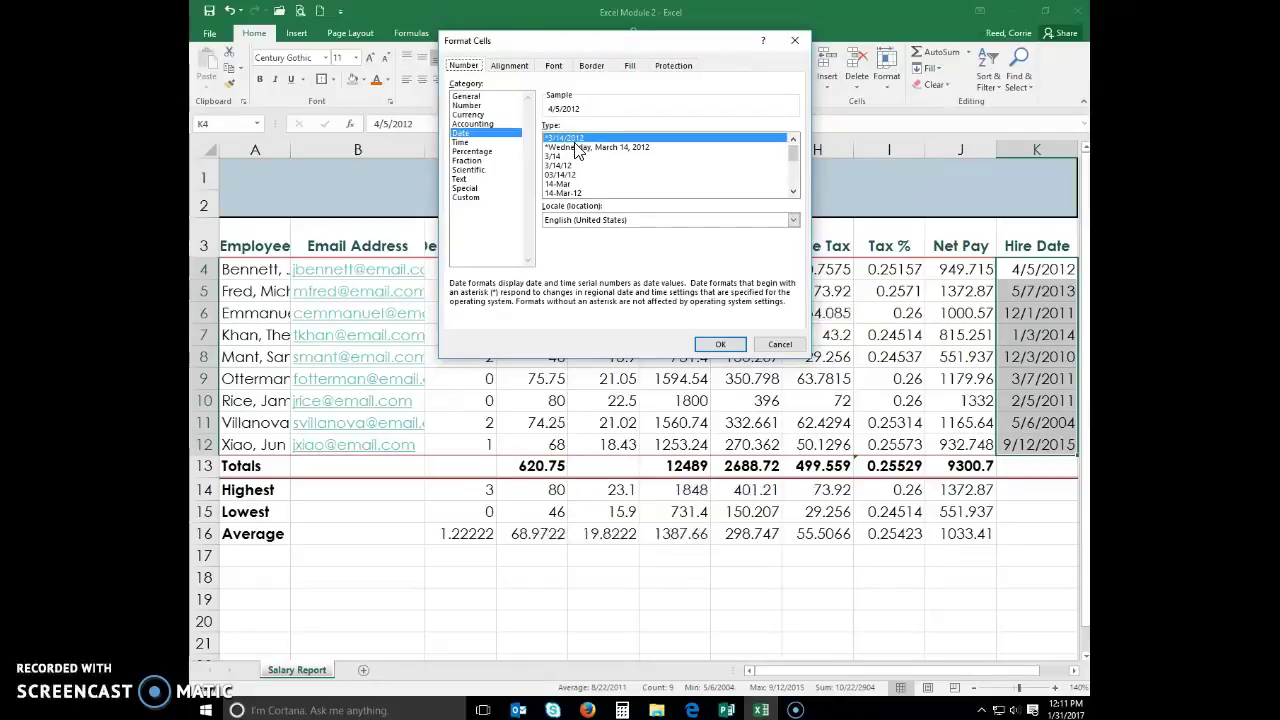
left_click(558, 175)
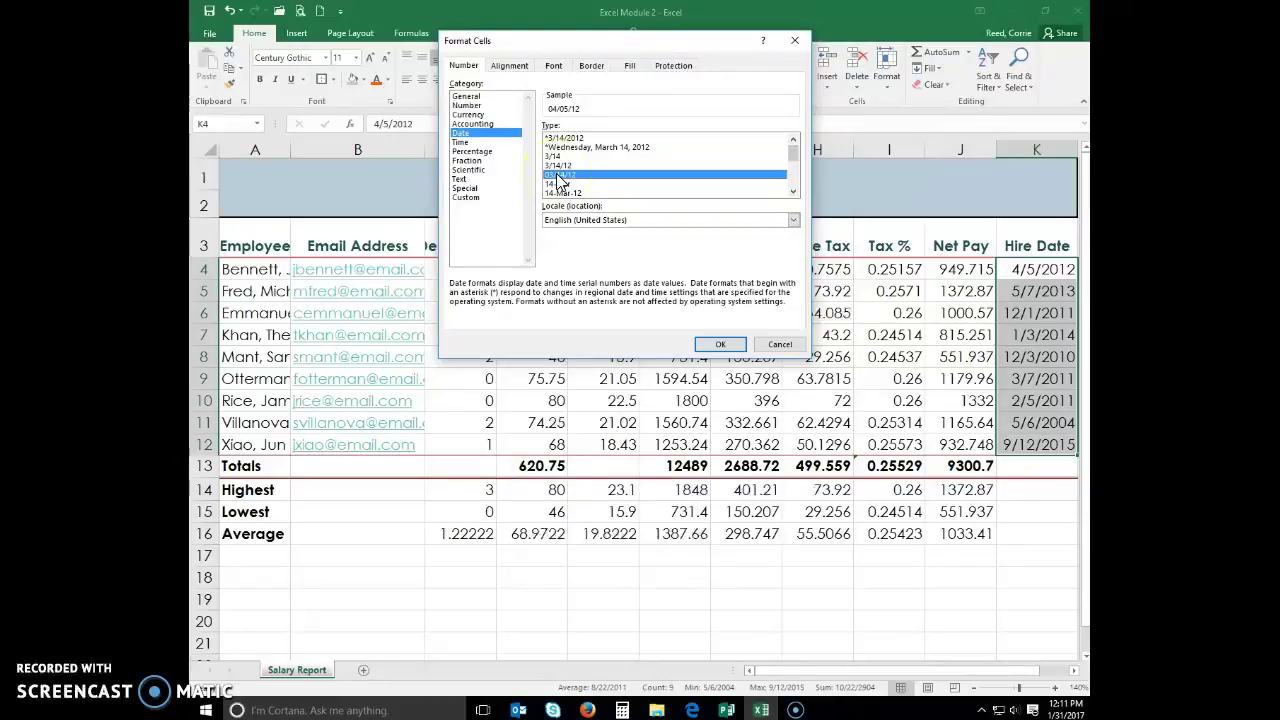
left_click(716, 346)
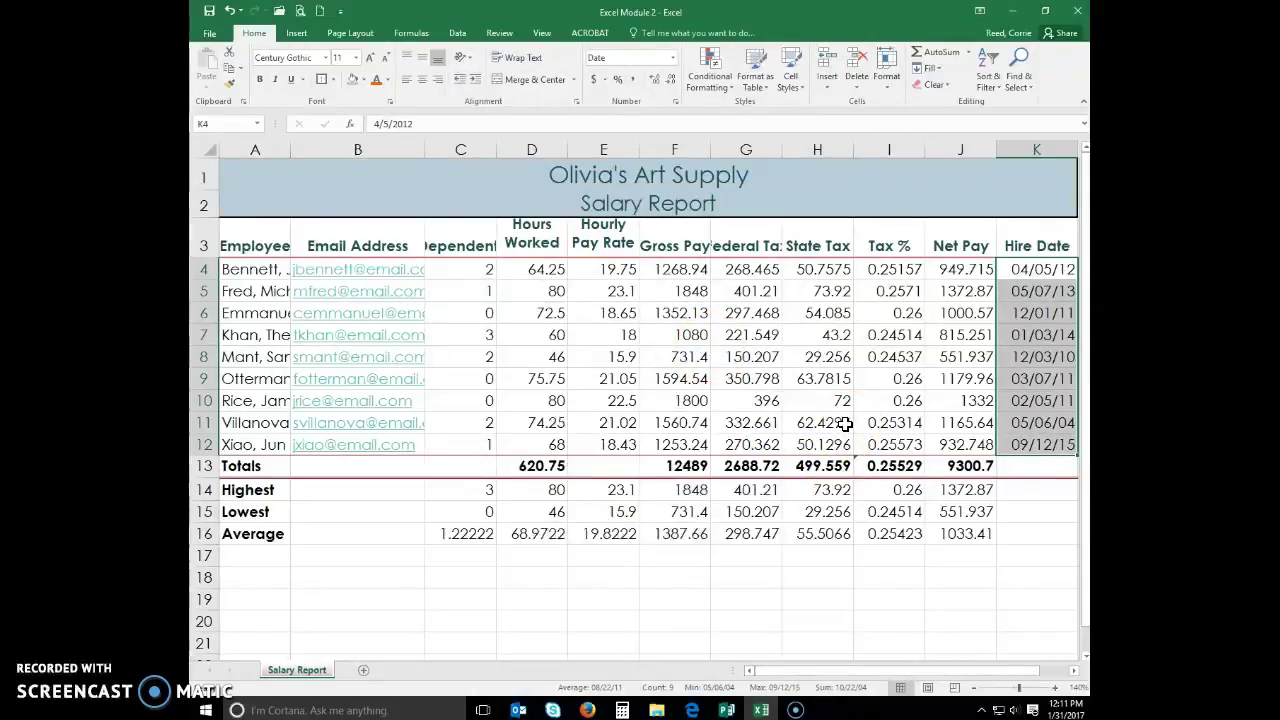
Center the Dependents values in C4:C16 horizontally.
left_click_drag(465, 272, 464, 441)
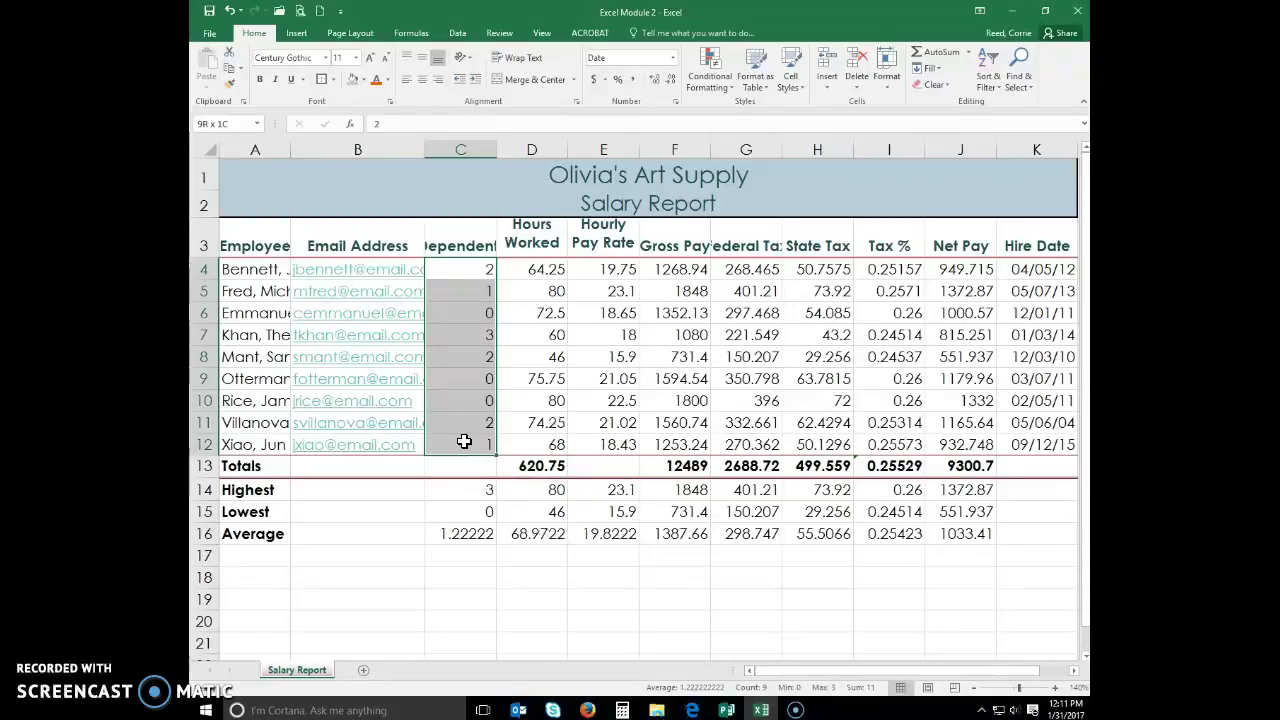
left_click(463, 535, "shift")
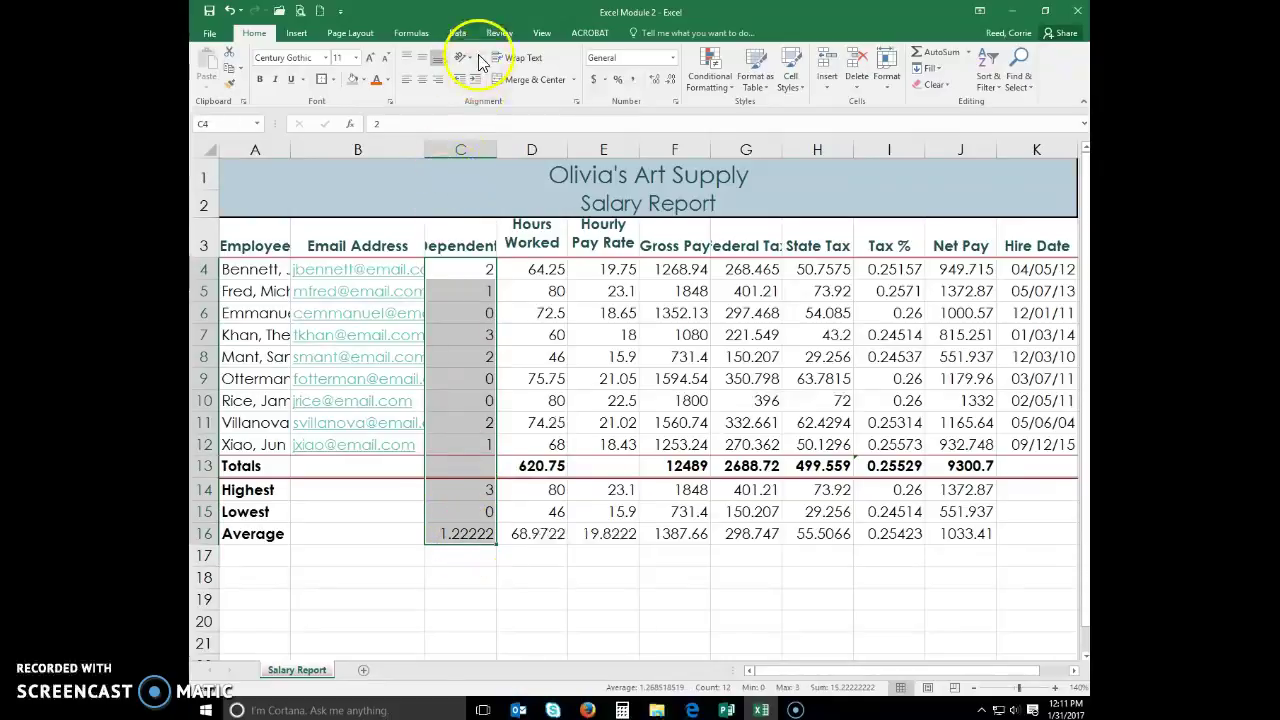
left_click(423, 80)
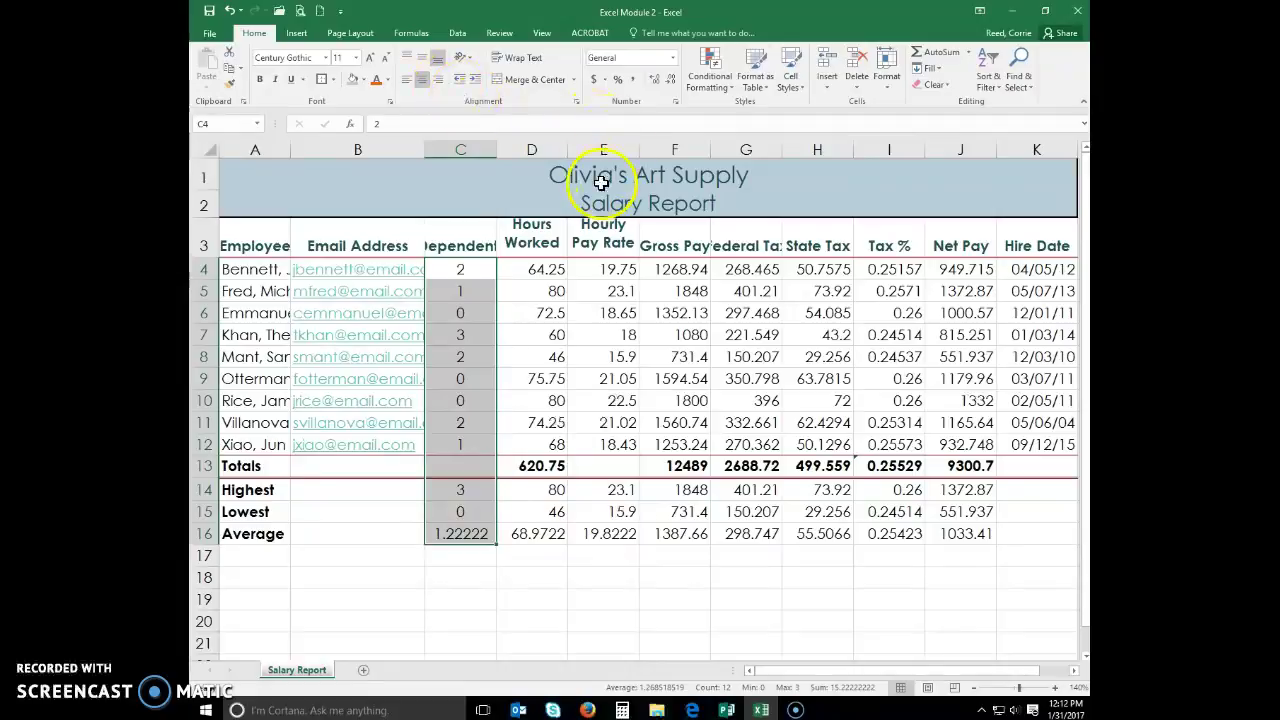
Apply the dollar Accounting number format to E4:H4, J4, F13:H13 and J13.
left_click_drag(594, 278, 843, 270)
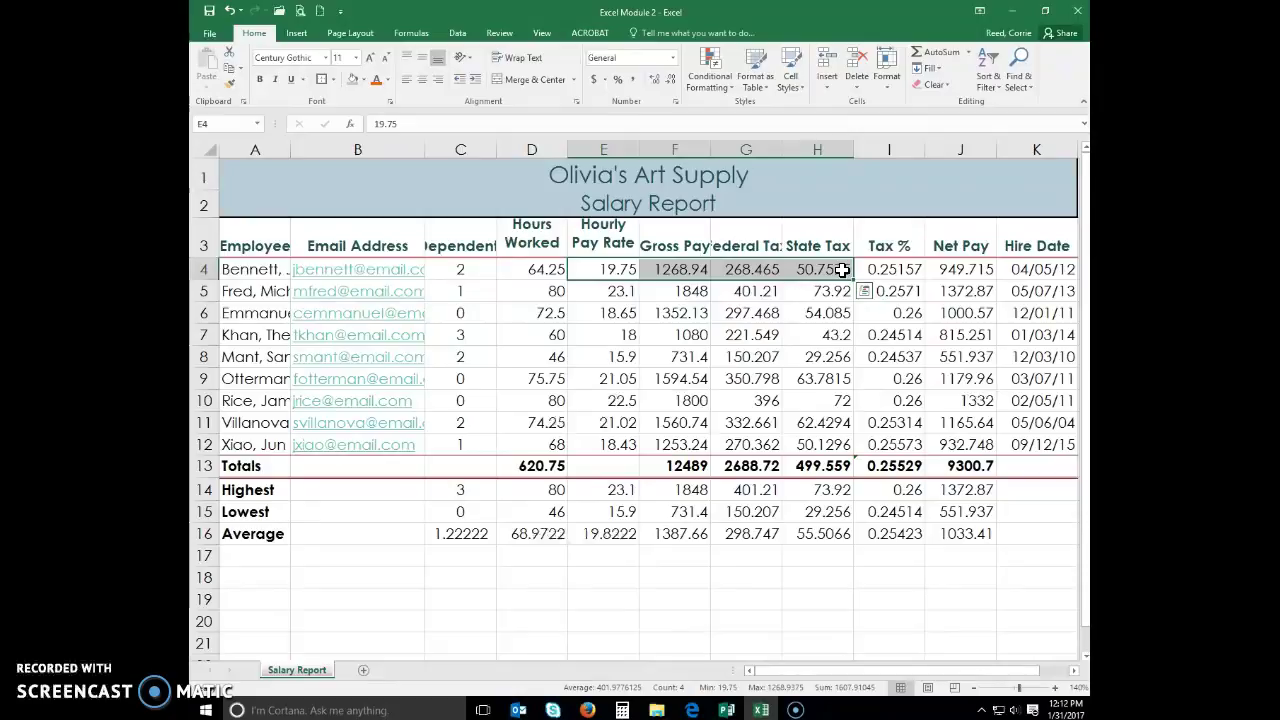
left_click(951, 268, "ctrl")
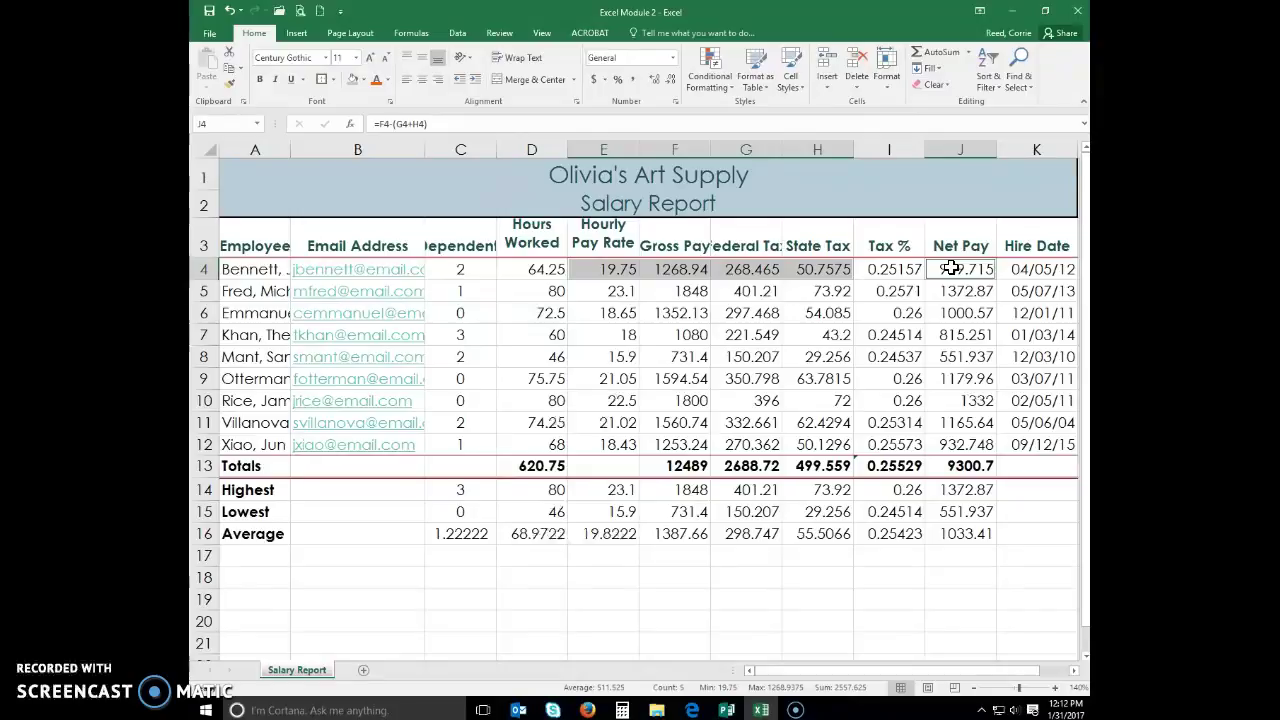
left_click_drag(688, 467, 833, 477)
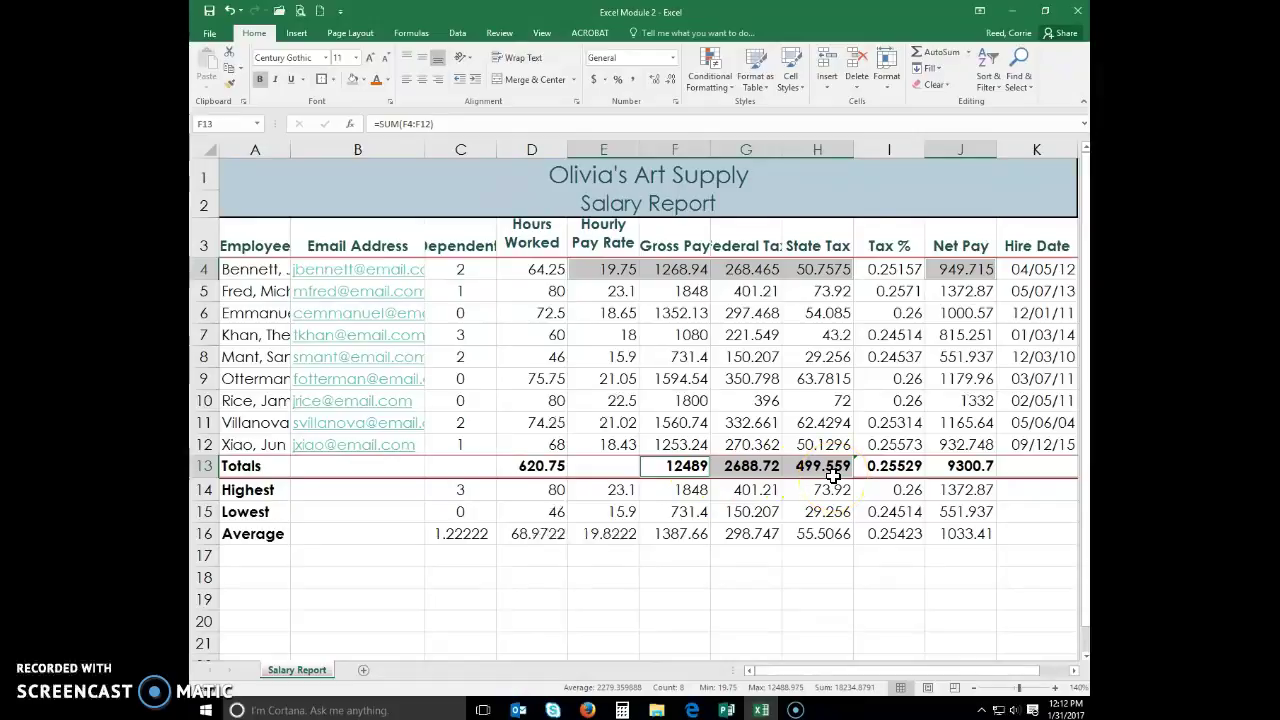
left_click(950, 466, "ctrl")
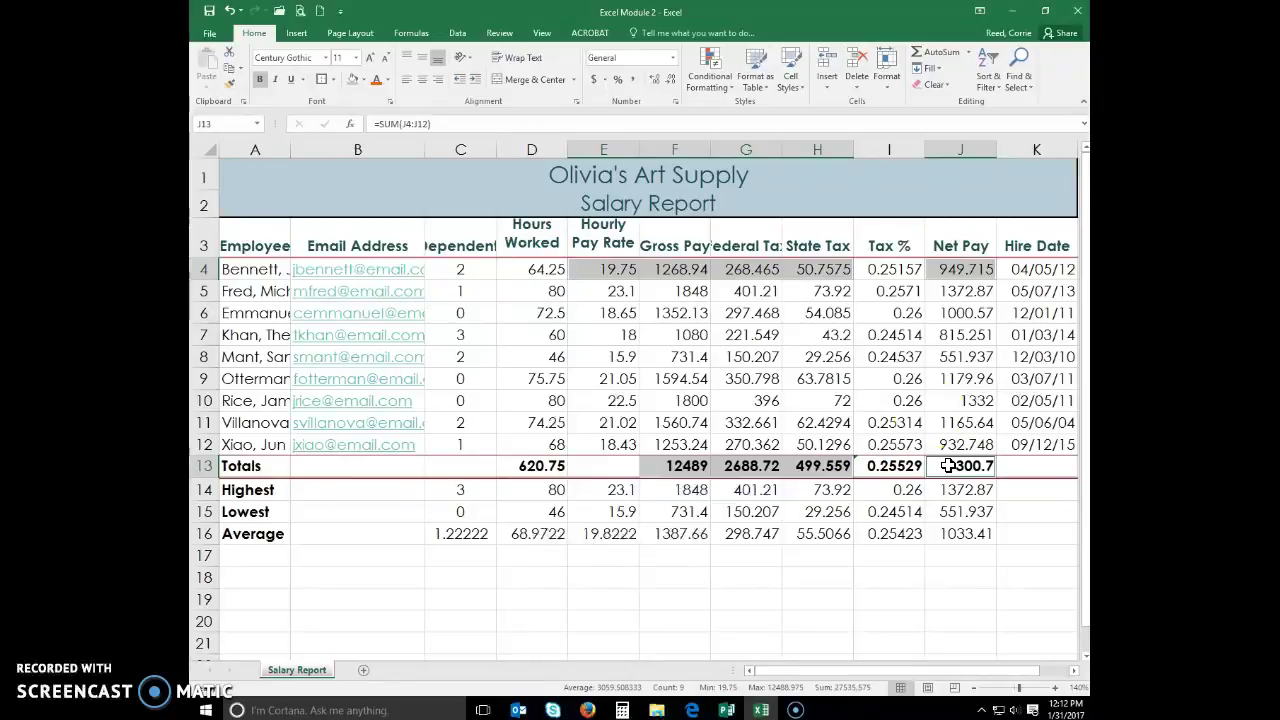
left_click(594, 80)
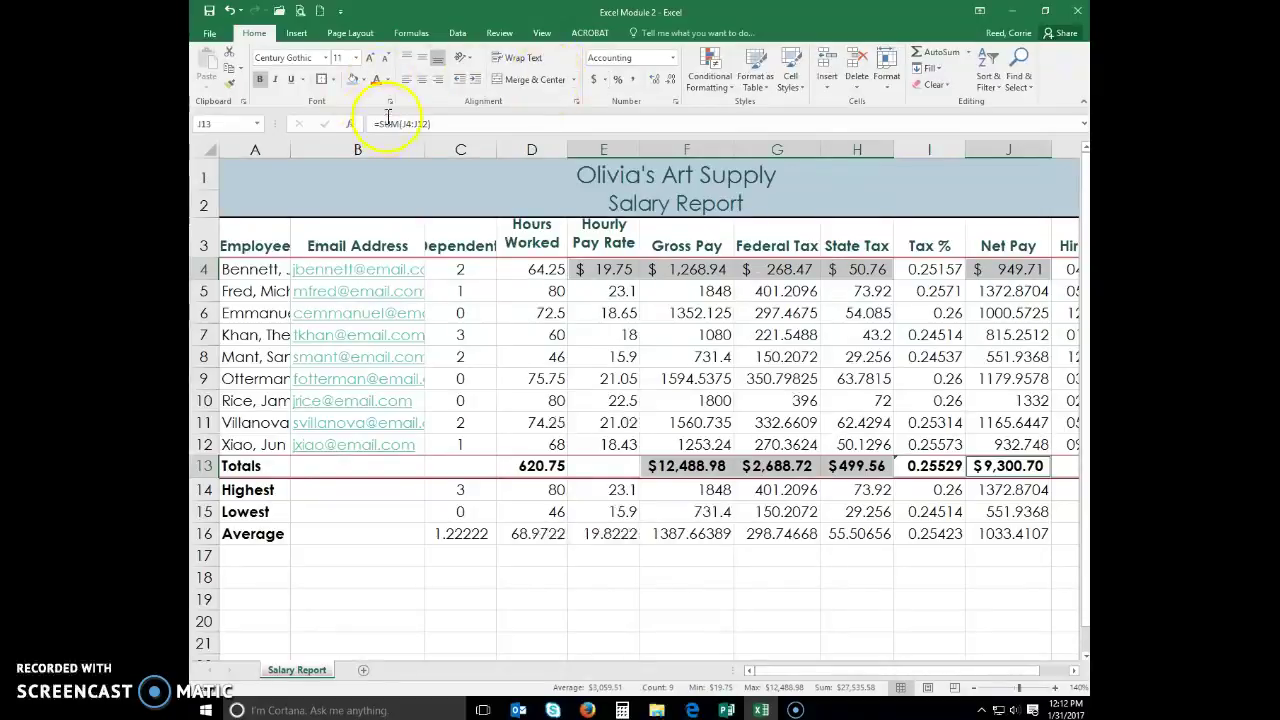
Apply the comma style to the pay and tax amounts in E5:H12 and the net pay in J5:J12.
left_click_drag(619, 290, 872, 446)
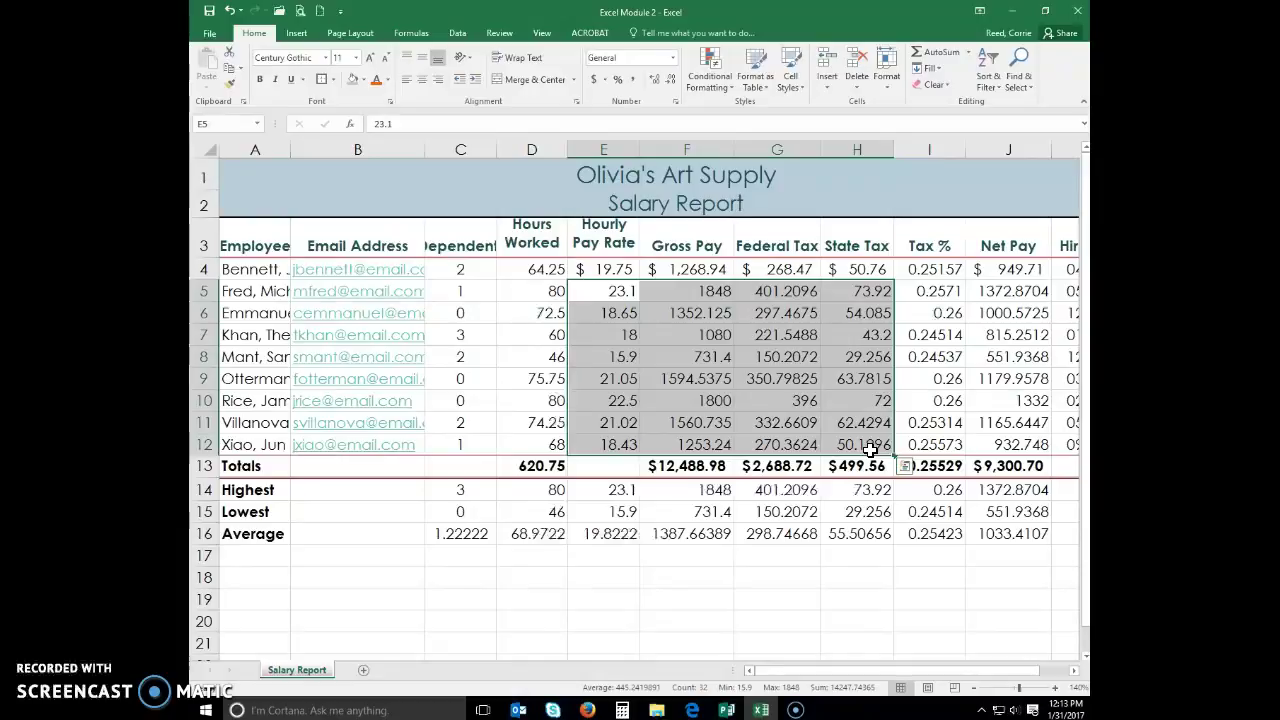
left_click_drag(1030, 291, 1020, 450)
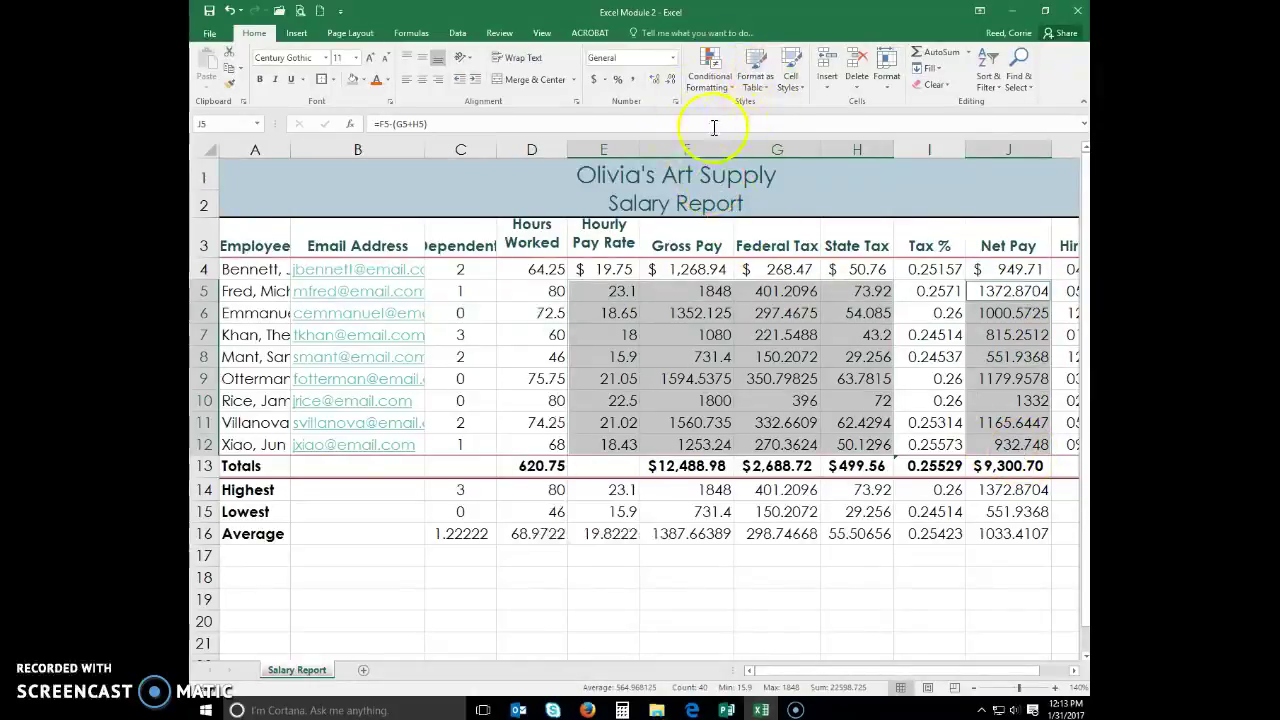
left_click(631, 80)
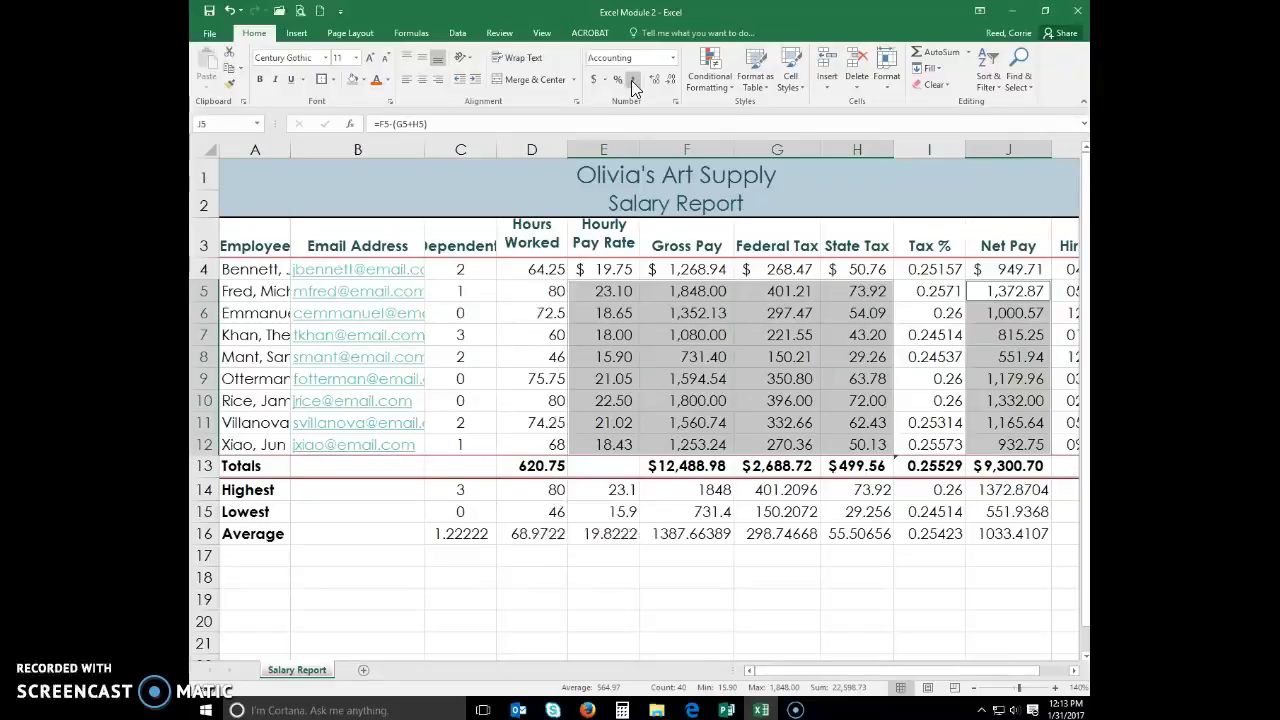
Apply the comma style to the Hours Worked values in D4:D16.
left_click_drag(531, 266, 537, 538)
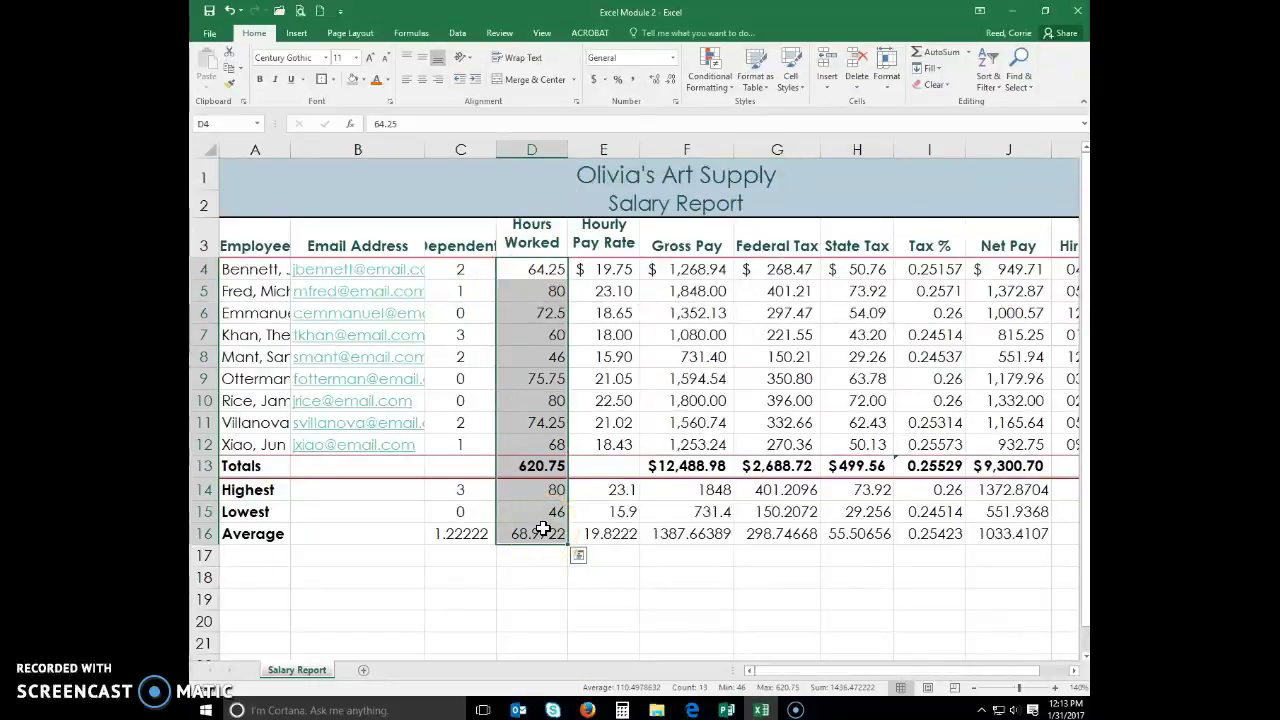
left_click(632, 81)
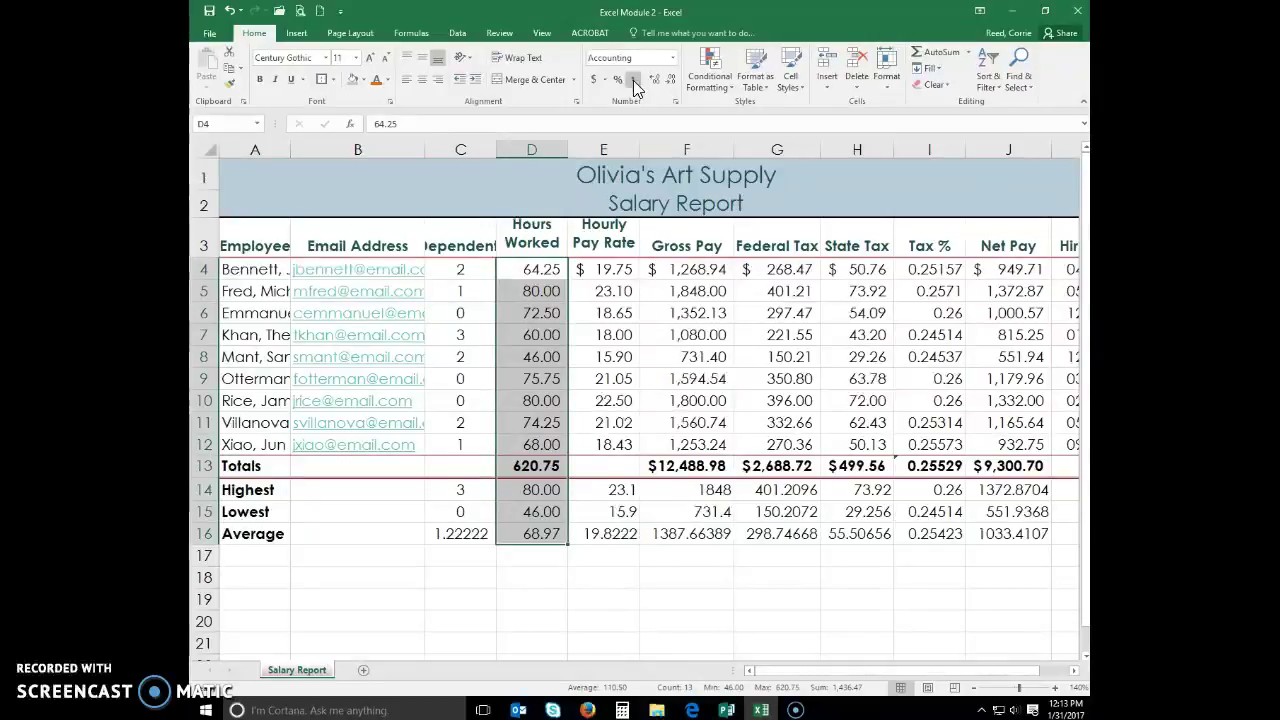
left_click(222, 598)
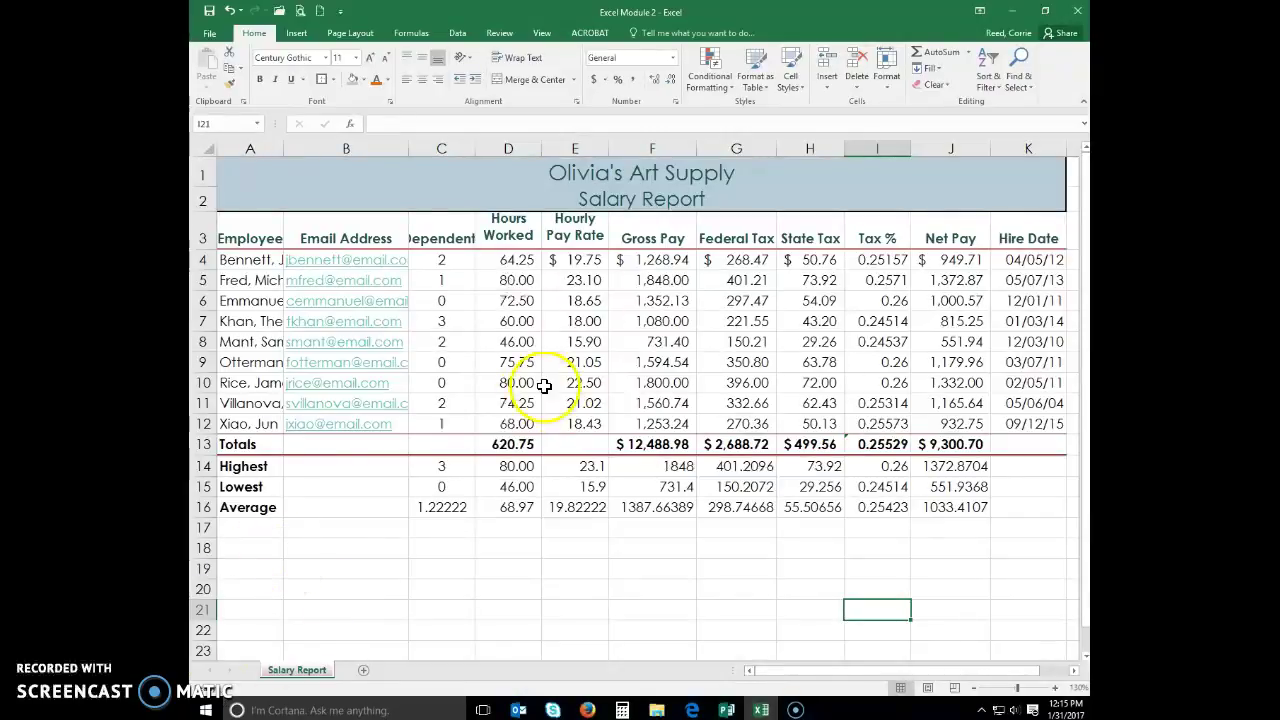
Format E14:H16 and J14:J16 as Currency with two decimals, the $ symbol and black parenthesized negative numbers.
left_click(584, 466)
left_click_drag(584, 466, 821, 500)
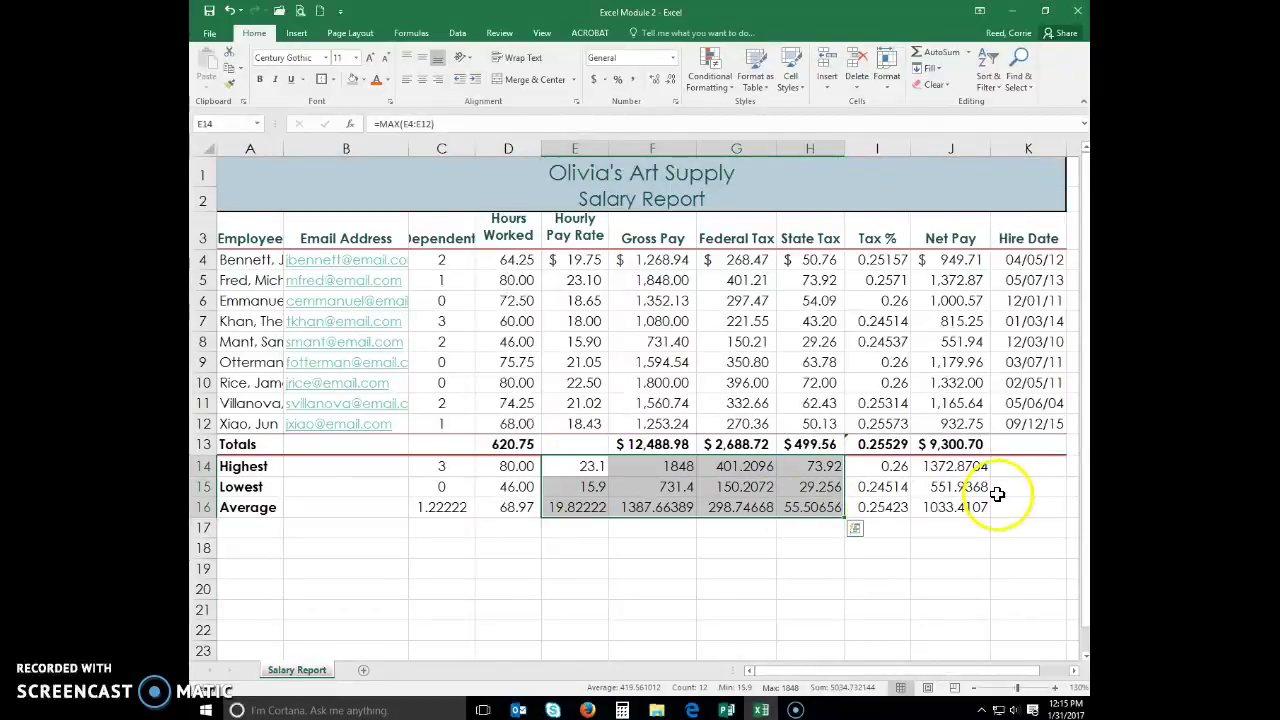
left_click_drag(970, 466, 978, 505, "ctrl")
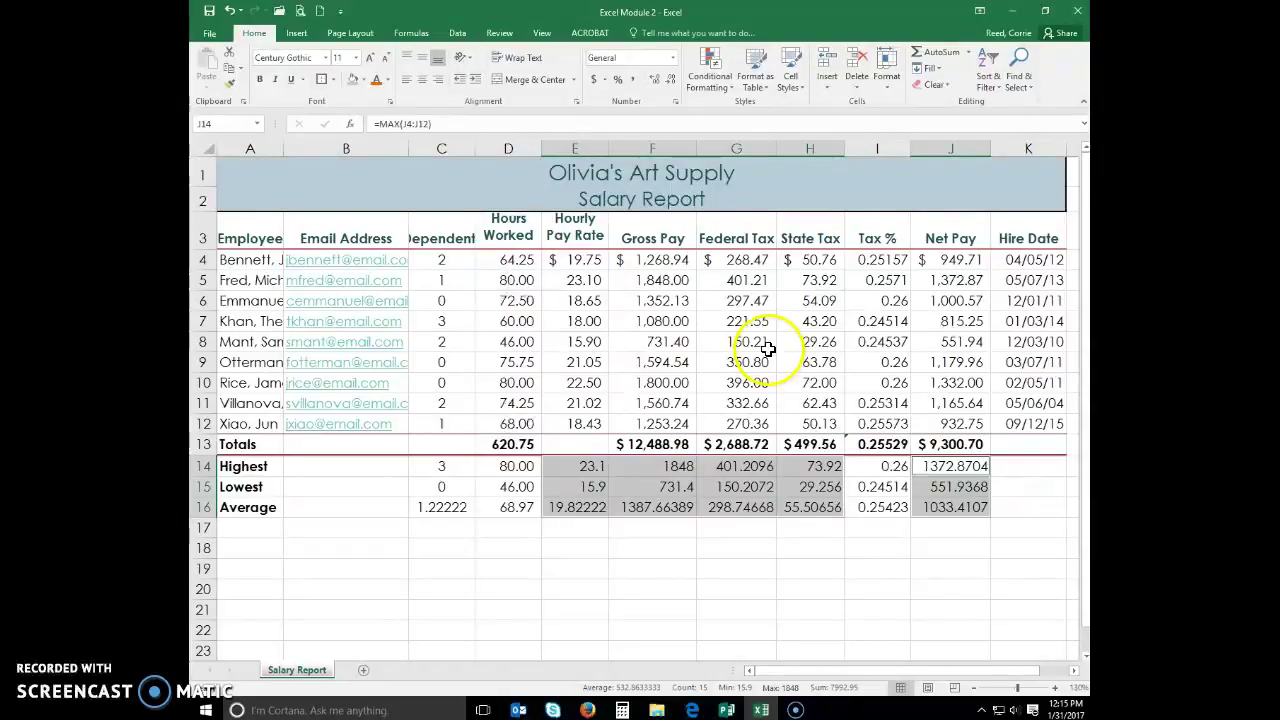
left_click(677, 103)
left_click(676, 102)
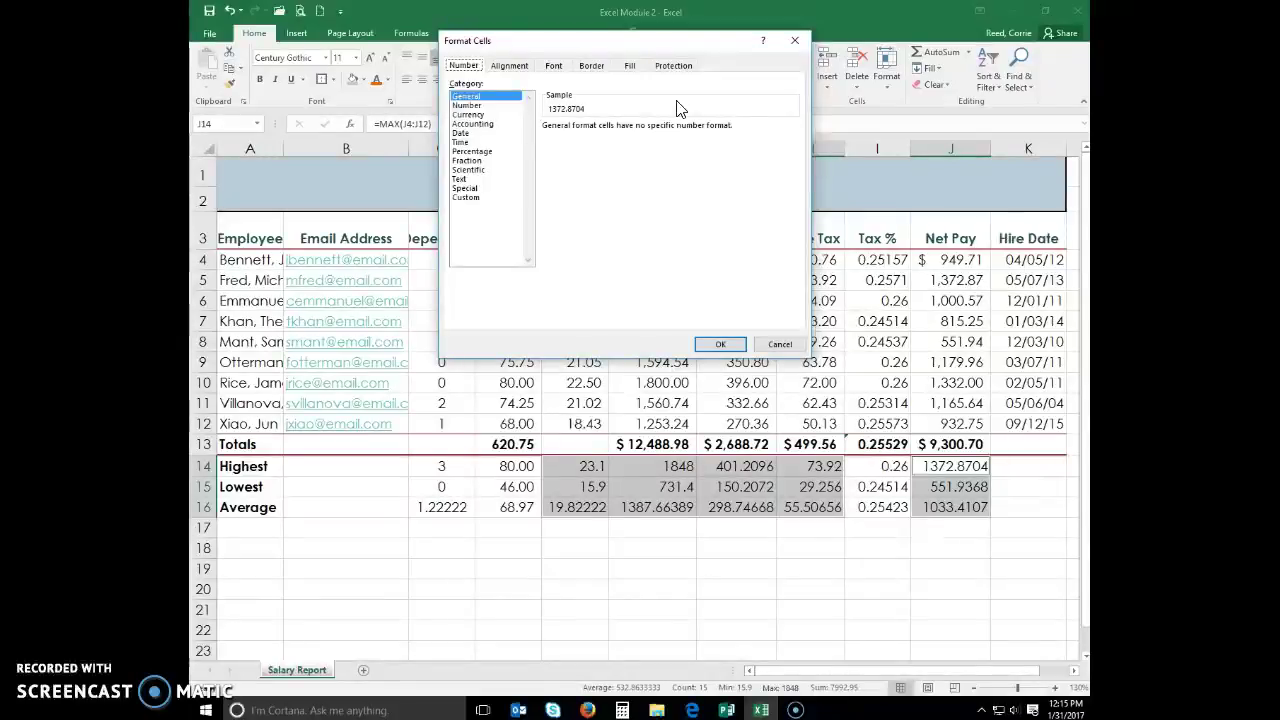
left_click(467, 115)
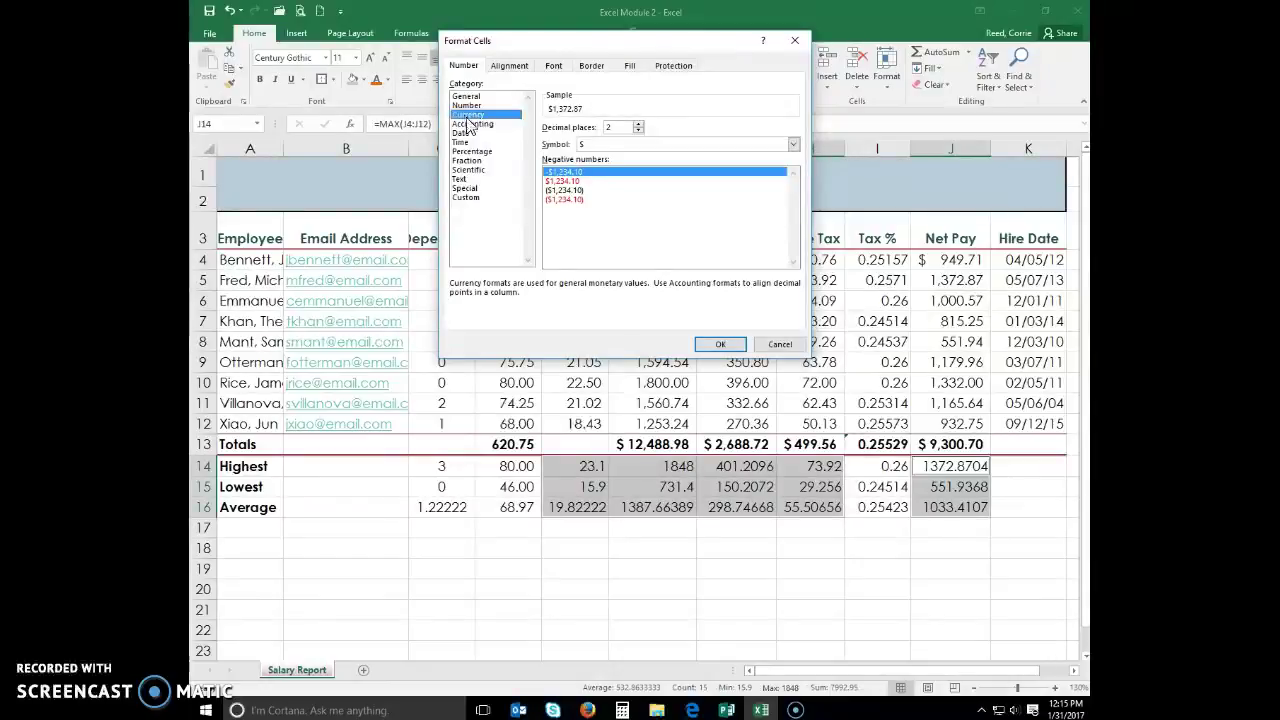
left_click(566, 191)
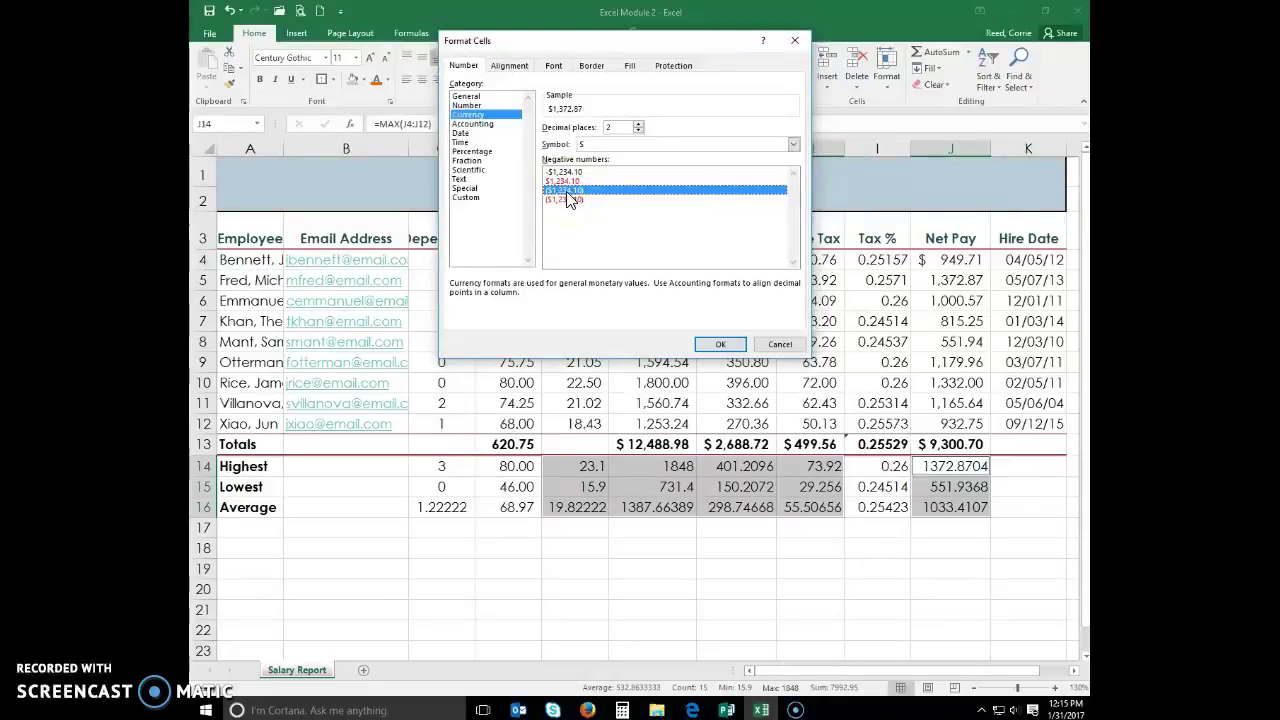
left_click(719, 350)
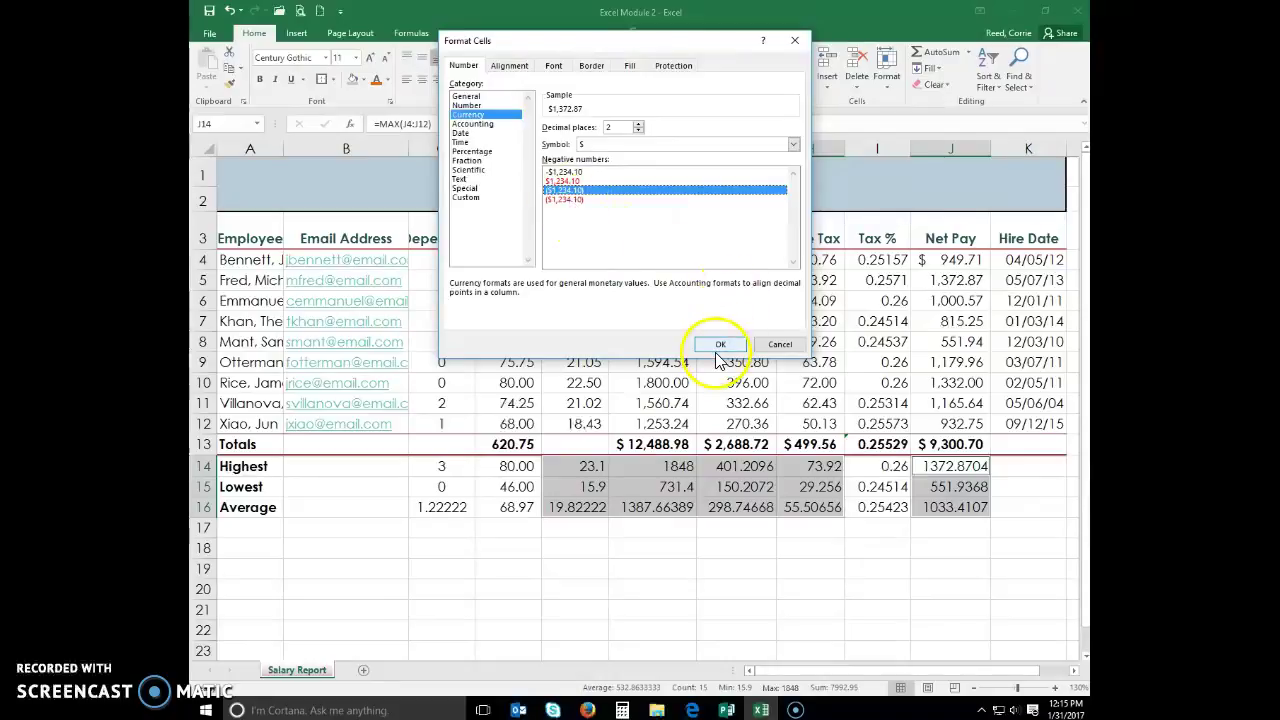